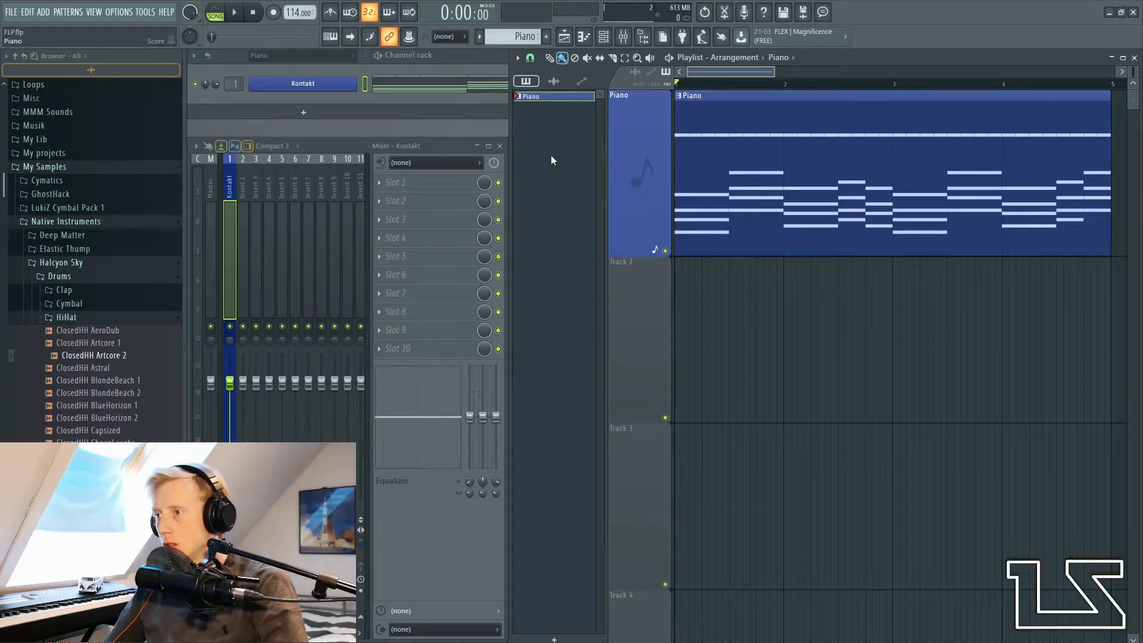
Step: Play back the piano pattern in the playlist to hear it unprocessed
{"action": "left_click", "coordinate": [347, 90]}
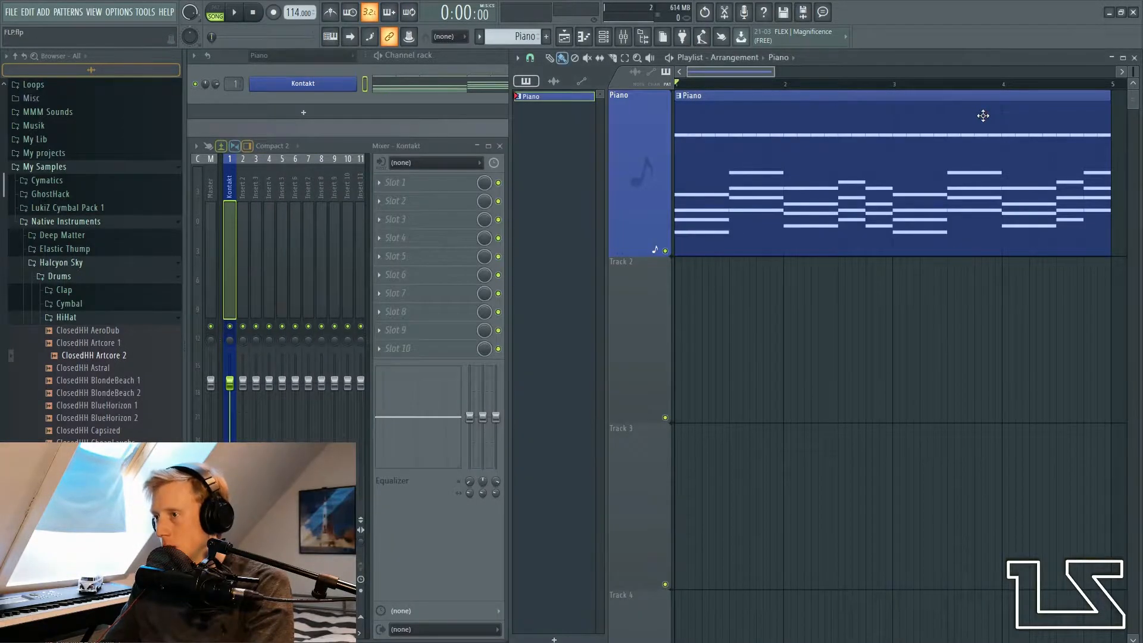
{"action": "left_click", "coordinate": [982, 118]}
{"action": "key", "text": "space"}
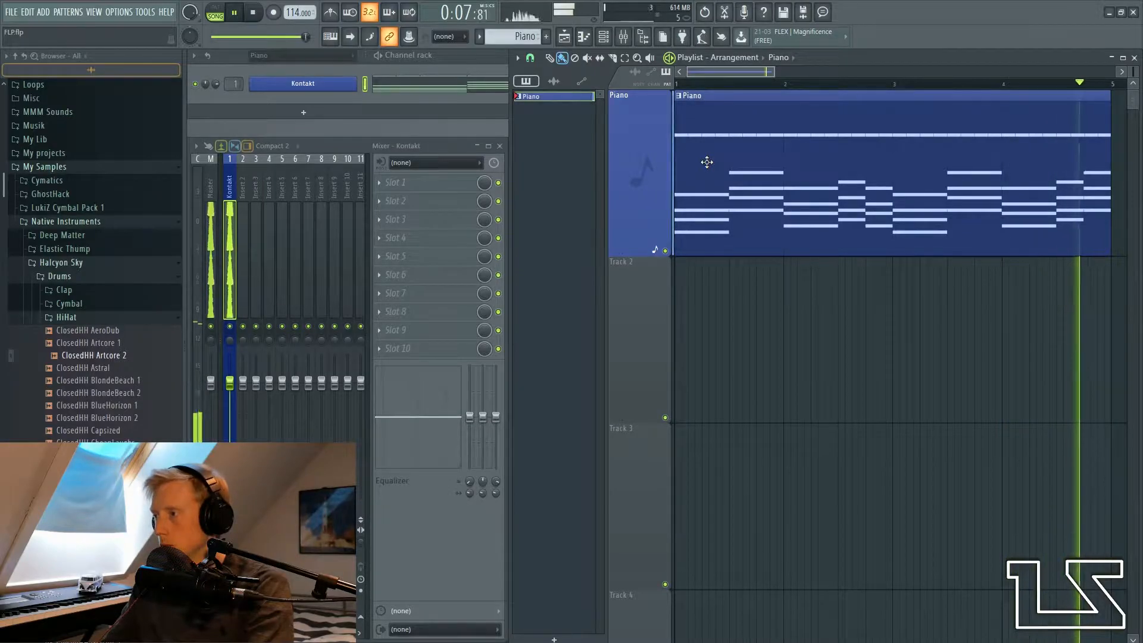
{"action": "key", "text": "space"}
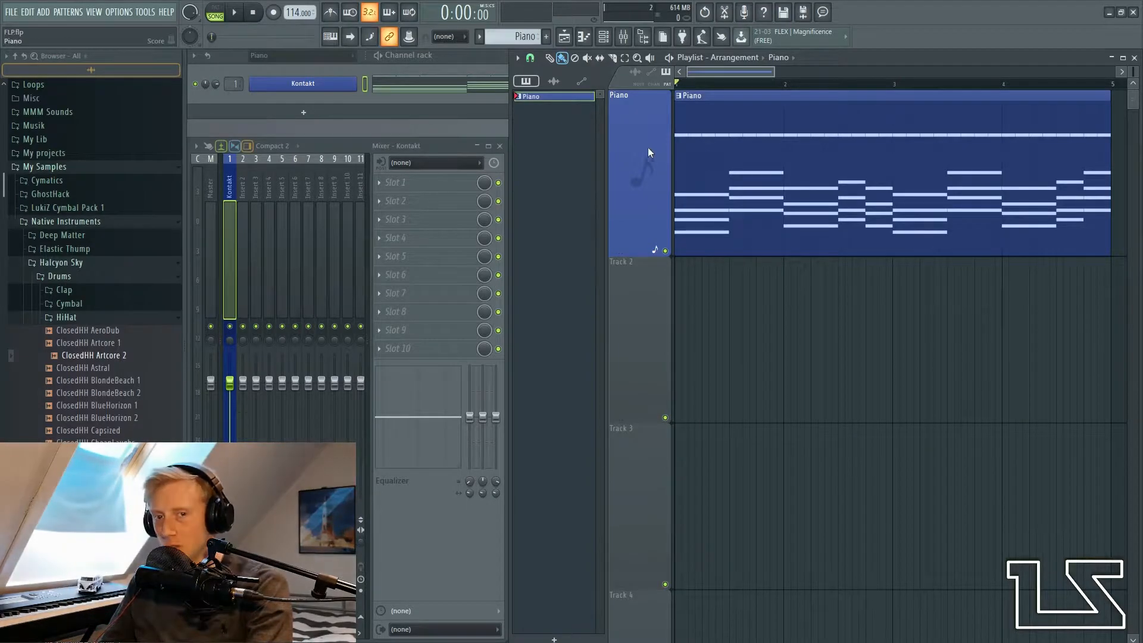
Step: Insert Fruity Parametric EQ 2 in the Kontakt track's first effect slot and load a Passes and Filters preset
{"action": "left_click", "coordinate": [583, 493]}
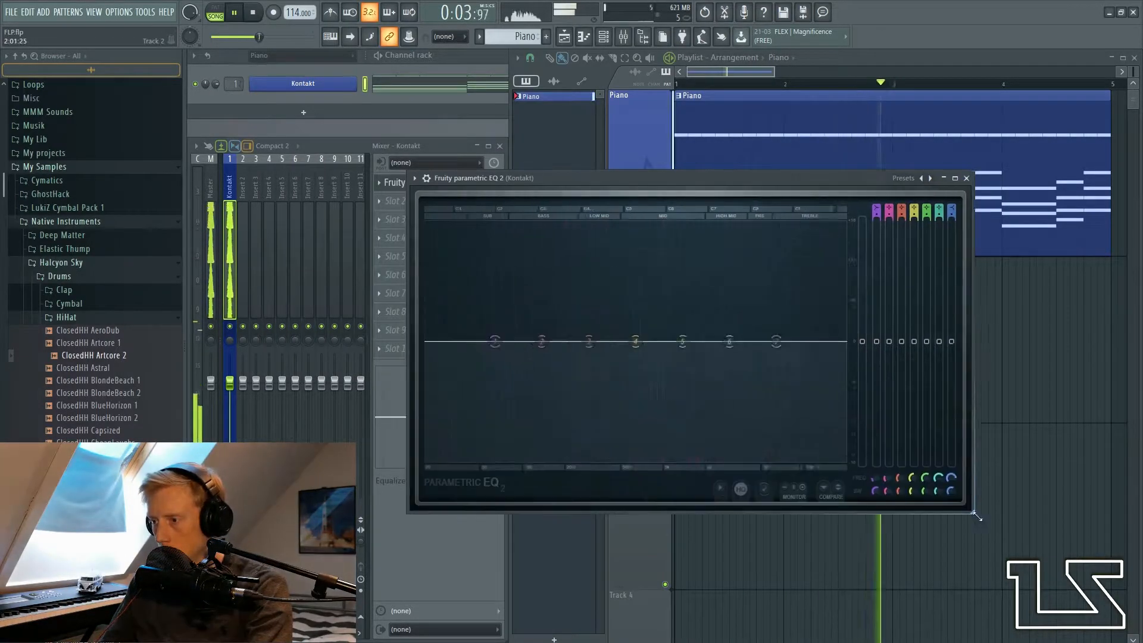
{"action": "left_click", "coordinate": [940, 178]}
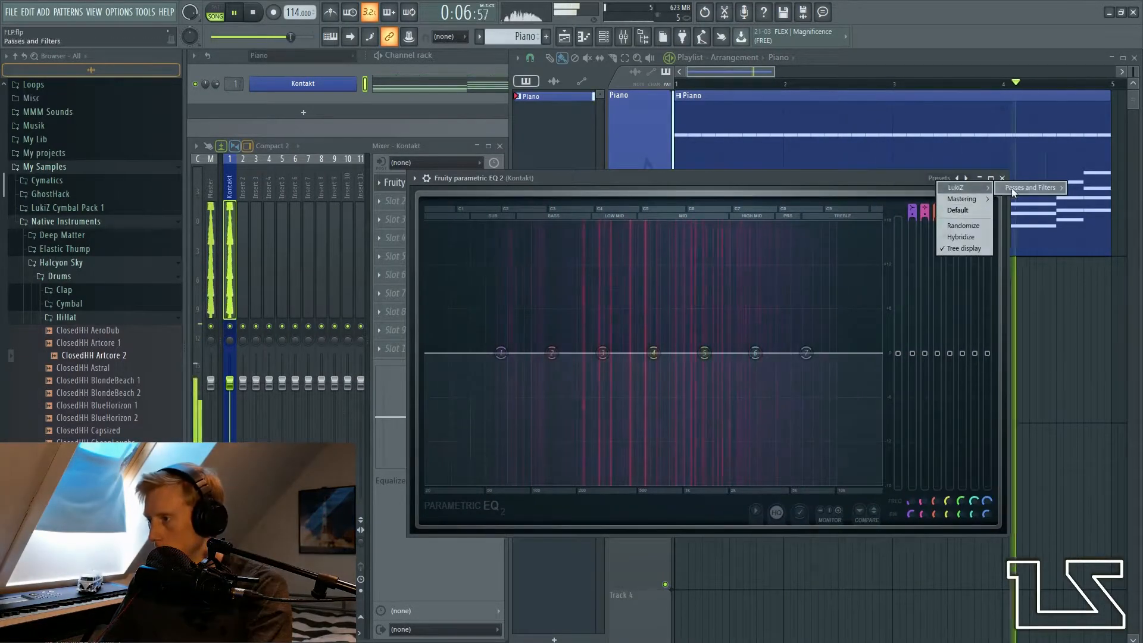
{"action": "left_click", "coordinate": [953, 214]}
Step: Shape the piano EQ: raise the low cut, dip the lows, slightly reduce the mids, gently boost the highs, and adjust the high cut
{"action": "left_click_drag", "start_coordinate": [452, 353], "coordinate": [537, 353]}
{"action": "left_click_drag", "start_coordinate": [552, 353], "coordinate": [529, 406]}
{"action": "left_click_drag", "start_coordinate": [602, 353], "coordinate": [791, 346]}
{"action": "left_click_drag", "start_coordinate": [704, 353], "coordinate": [644, 357]}
{"action": "left_click_drag", "start_coordinate": [846, 353], "coordinate": [864, 353]}
{"action": "key", "text": "space"}
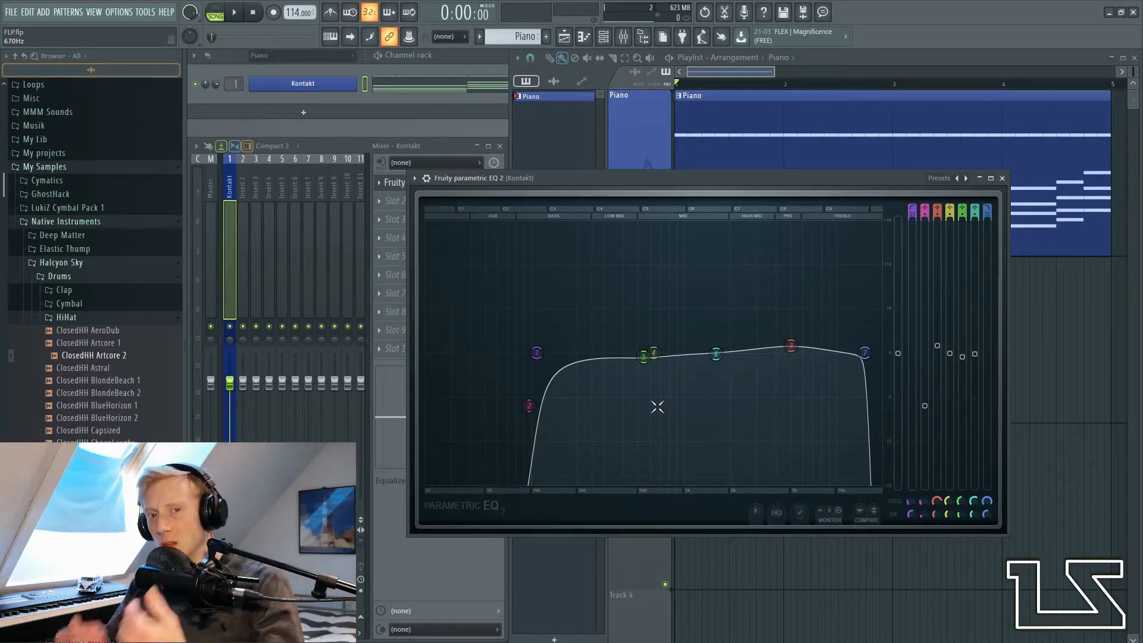
Step: Insert Fruity Stereo Enhancer in the Kontakt track's second slot and set its stereo separation to 58% merged
{"action": "left_click", "coordinate": [447, 563]}
{"action": "left_click", "coordinate": [444, 211]}
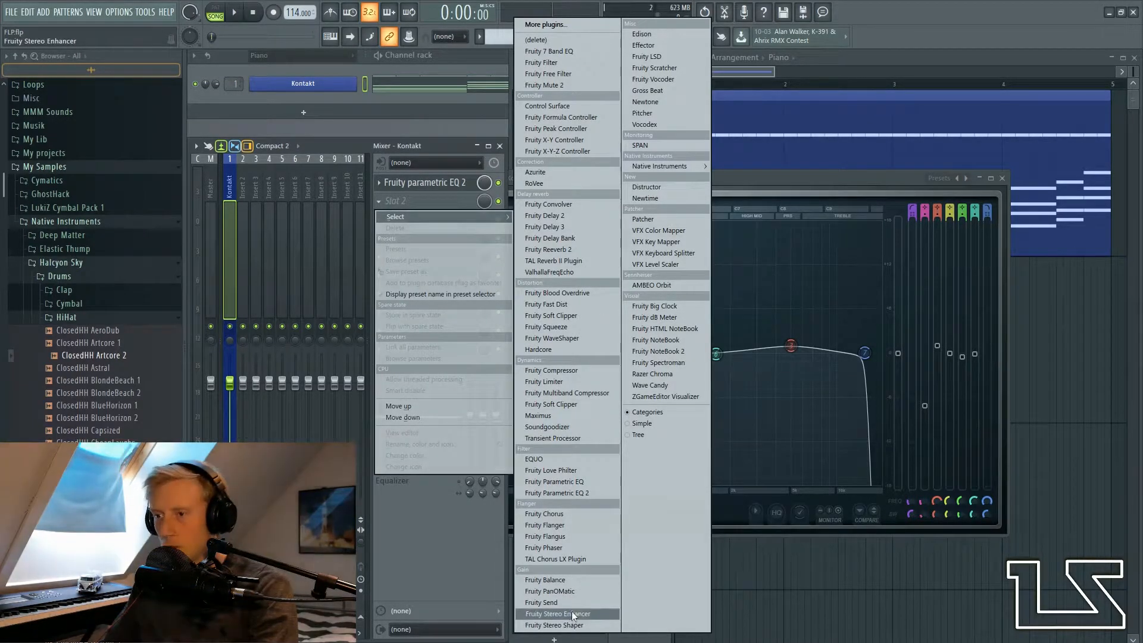
{"action": "left_click", "coordinate": [596, 618]}
{"action": "key", "text": "space"}
{"action": "left_click_drag", "start_coordinate": [303, 236], "coordinate": [303, 208]}
{"action": "key", "text": "space"}
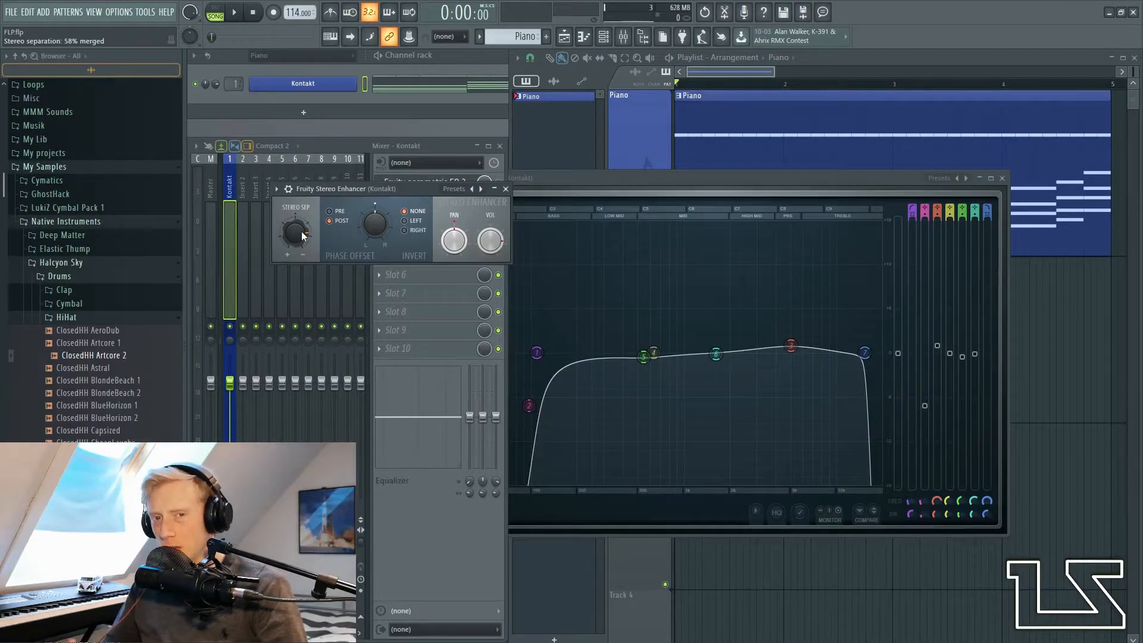
{"action": "left_click", "coordinate": [505, 189]}
Step: Play the piano repeatedly to compare its sound with the Fruity Stereo Enhancer off and on
{"action": "key", "text": "space"}
{"action": "key", "text": "space"}
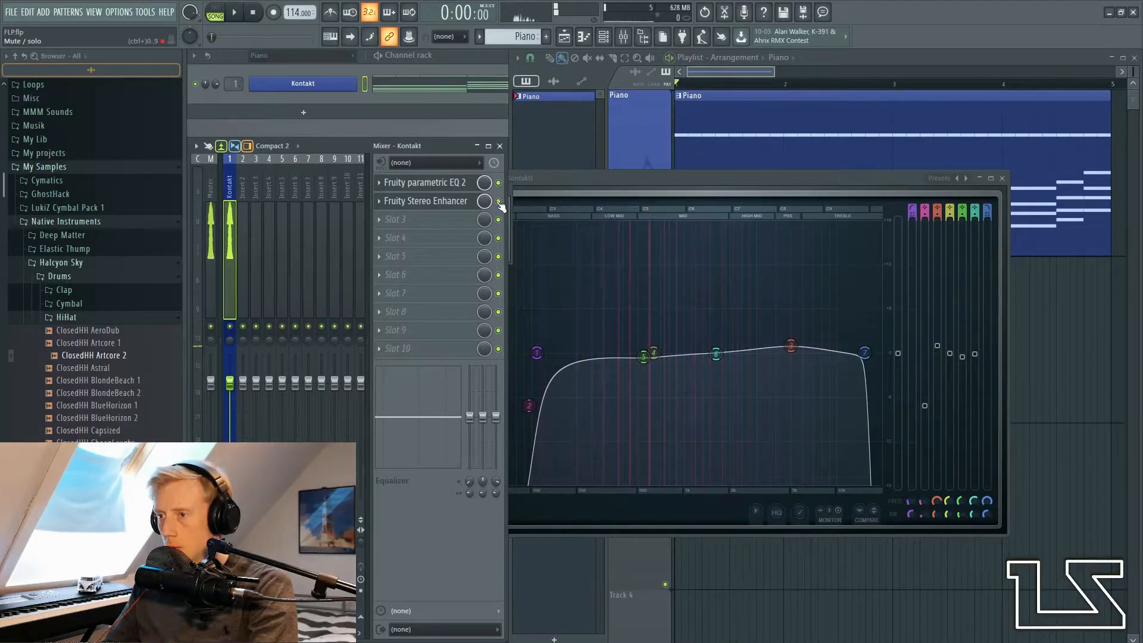
{"action": "key", "text": "space"}
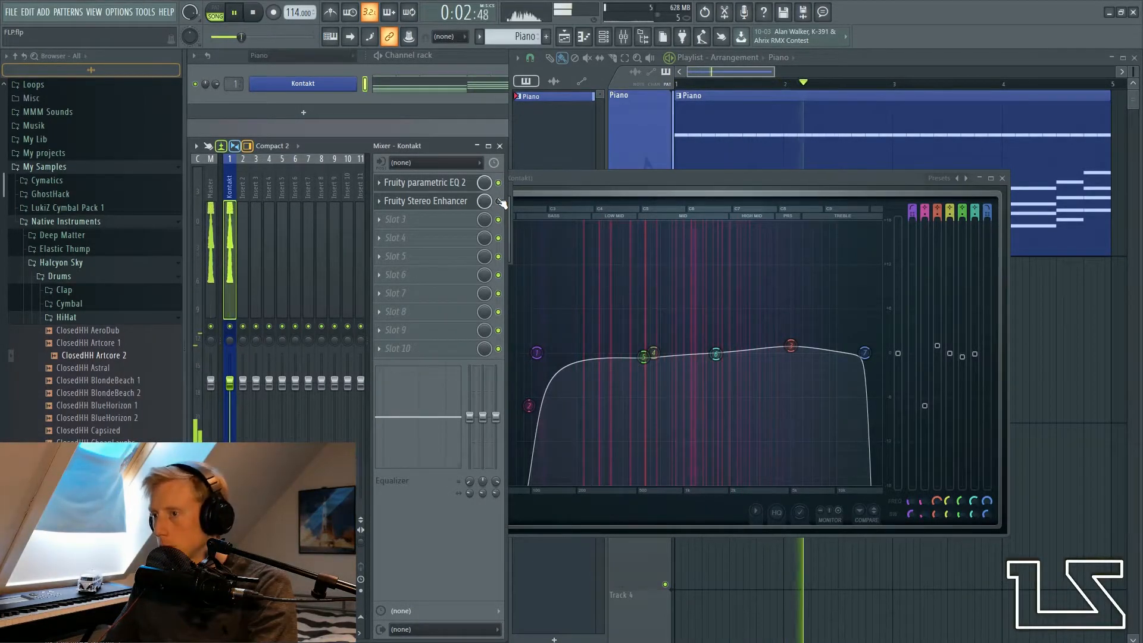
{"action": "key", "text": "space"}
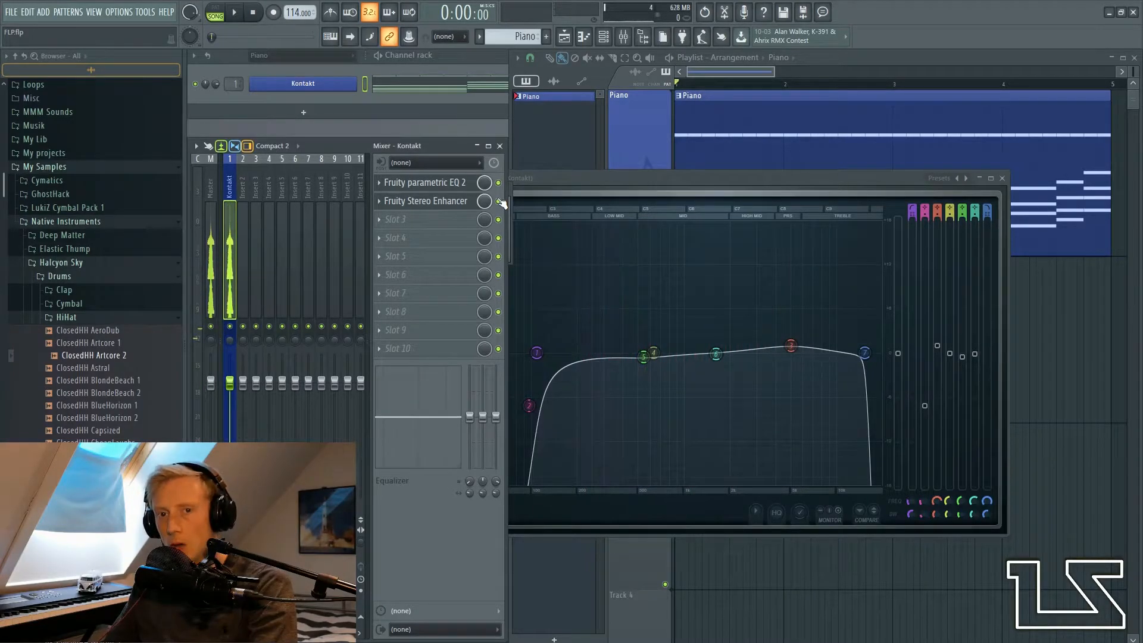
{"action": "key", "text": "space"}
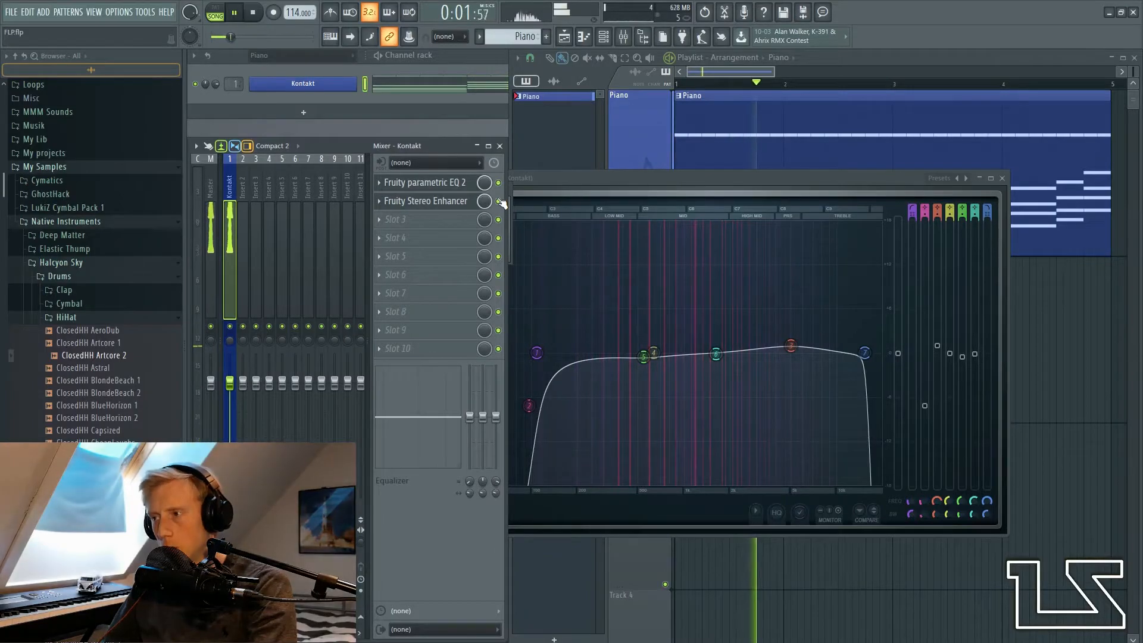
{"action": "key", "text": "space"}
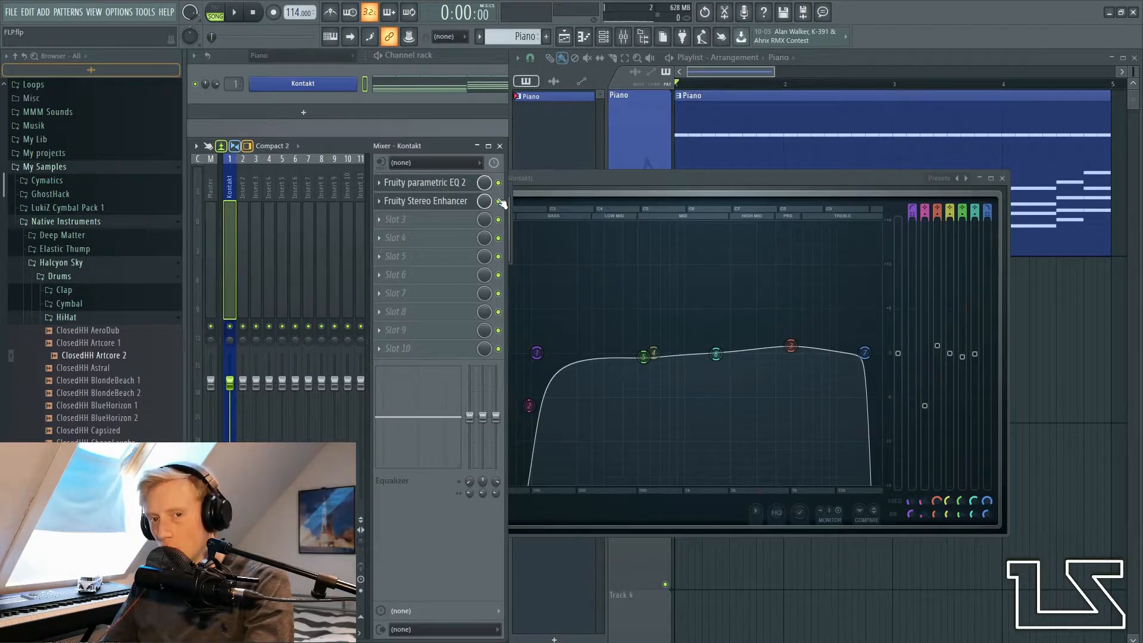
Step: Insert Patcher in the Kontakt track's third slot, then enlarge and reposition its window
{"action": "left_click", "coordinate": [438, 219]}
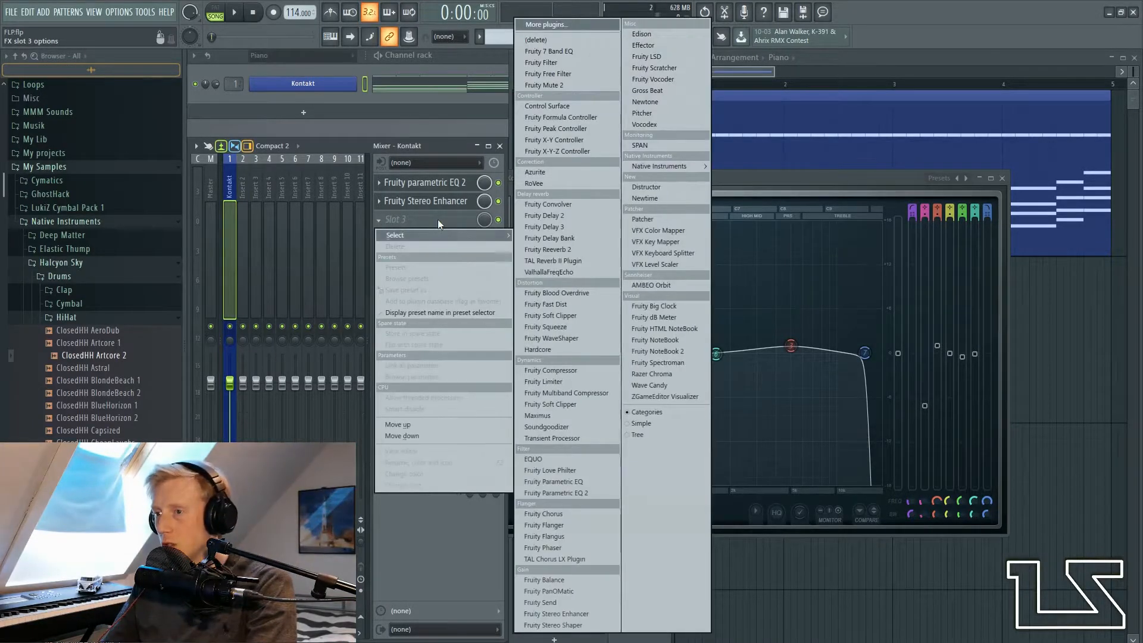
{"action": "left_click", "coordinate": [651, 220]}
{"action": "left_click_drag", "start_coordinate": [505, 201], "coordinate": [515, 155]}
{"action": "left_click_drag", "start_coordinate": [657, 463], "coordinate": [968, 541]}
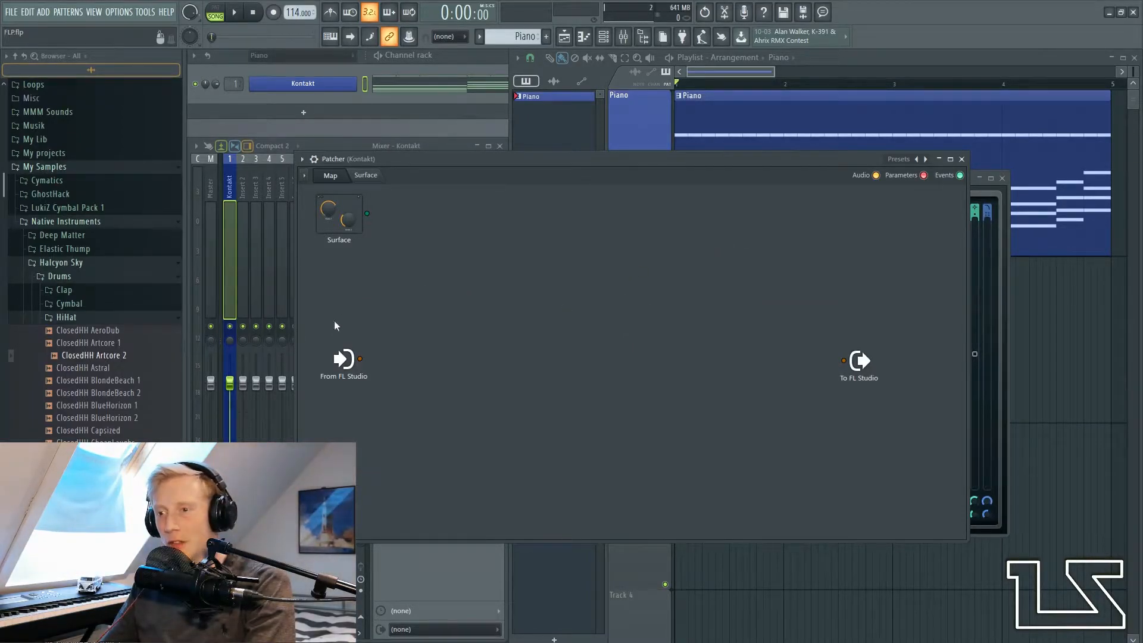
{"action": "left_click_drag", "start_coordinate": [532, 167], "coordinate": [605, 189]}
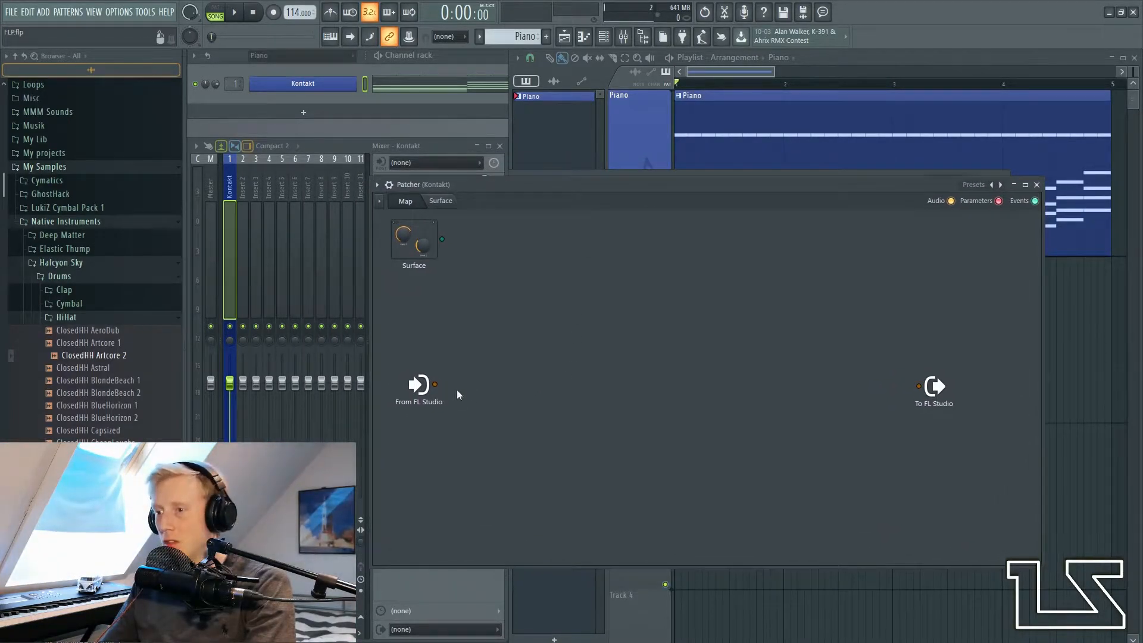
Step: Try a direct audio connection between From FL Studio and To FL Studio, compare playback with the unwired state, and remove the connection
{"action": "key", "text": "space"}
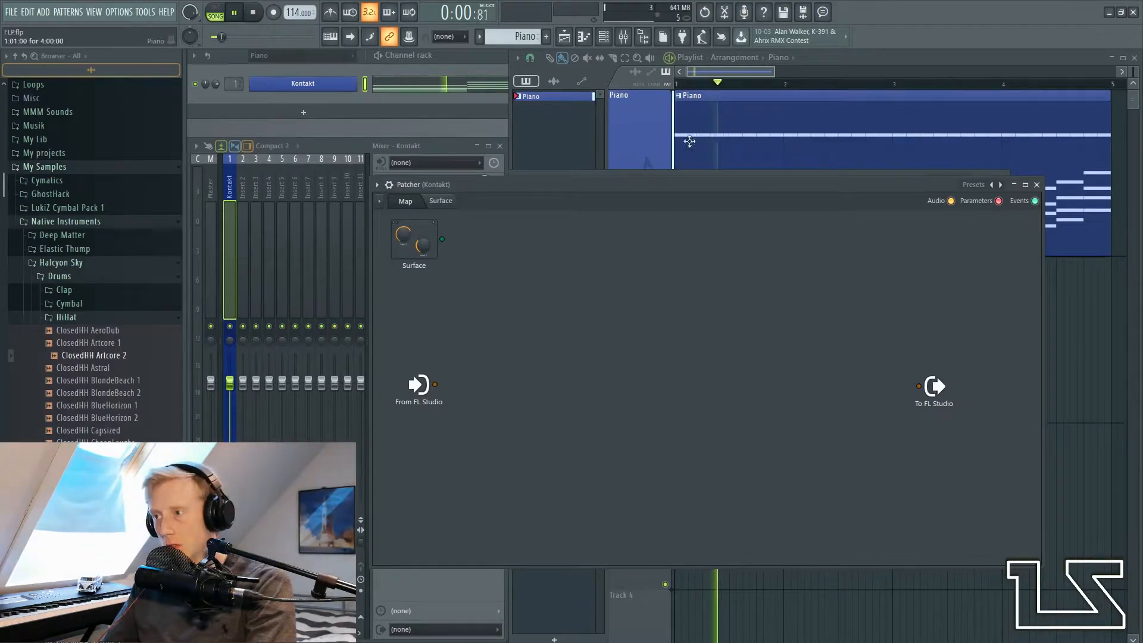
{"action": "key", "text": "space"}
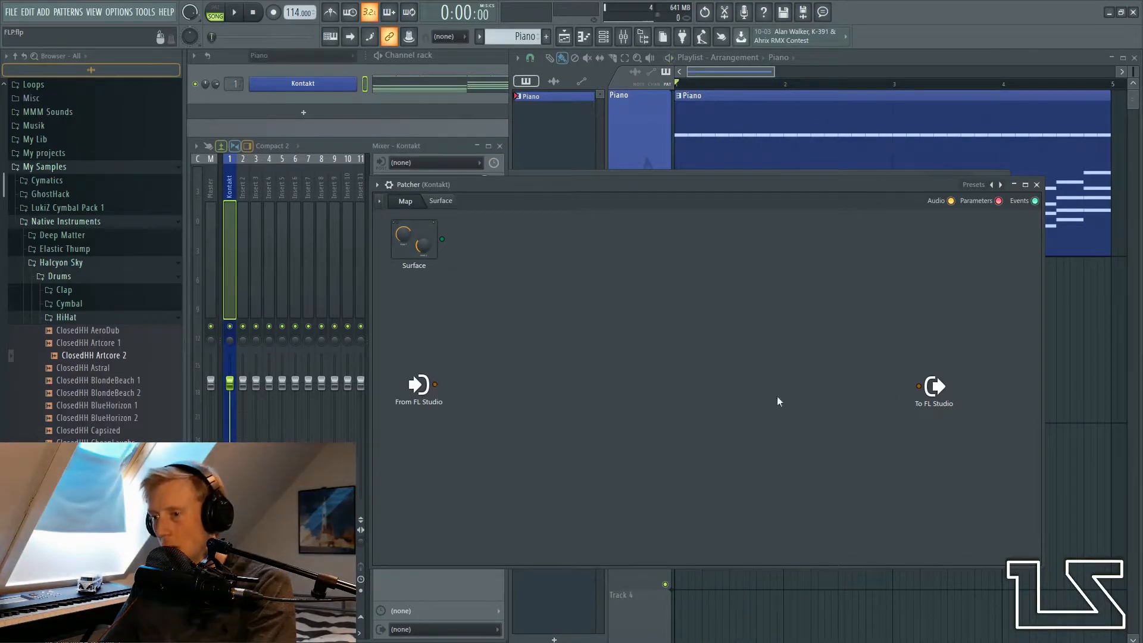
{"action": "left_click_drag", "start_coordinate": [435, 385], "coordinate": [918, 393]}
{"action": "key", "text": "space"}
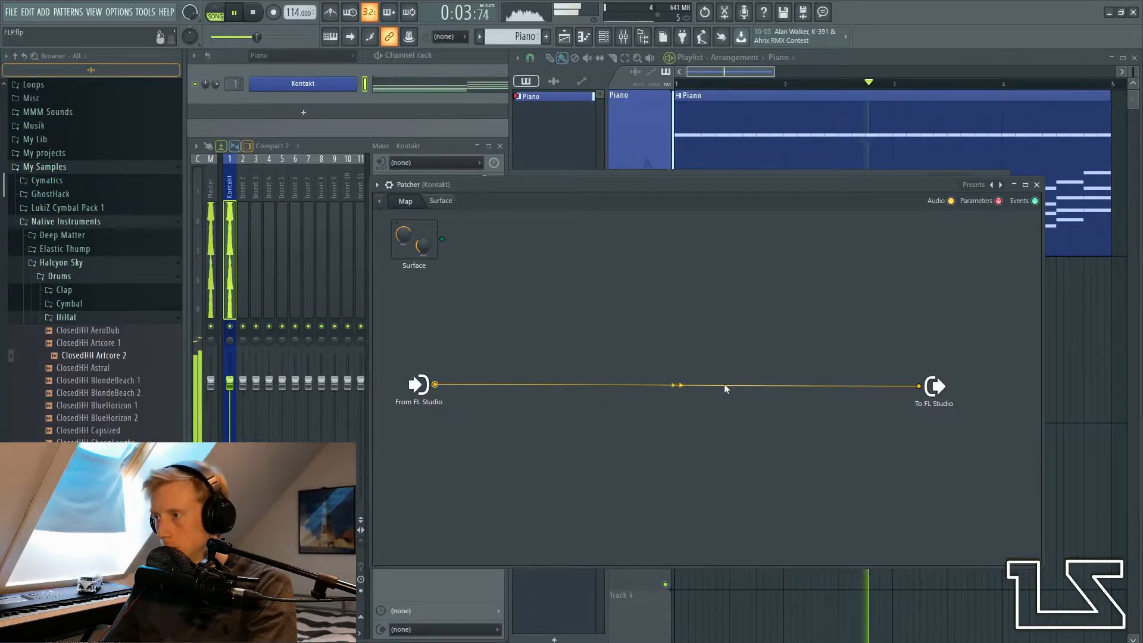
{"action": "key", "text": "space"}
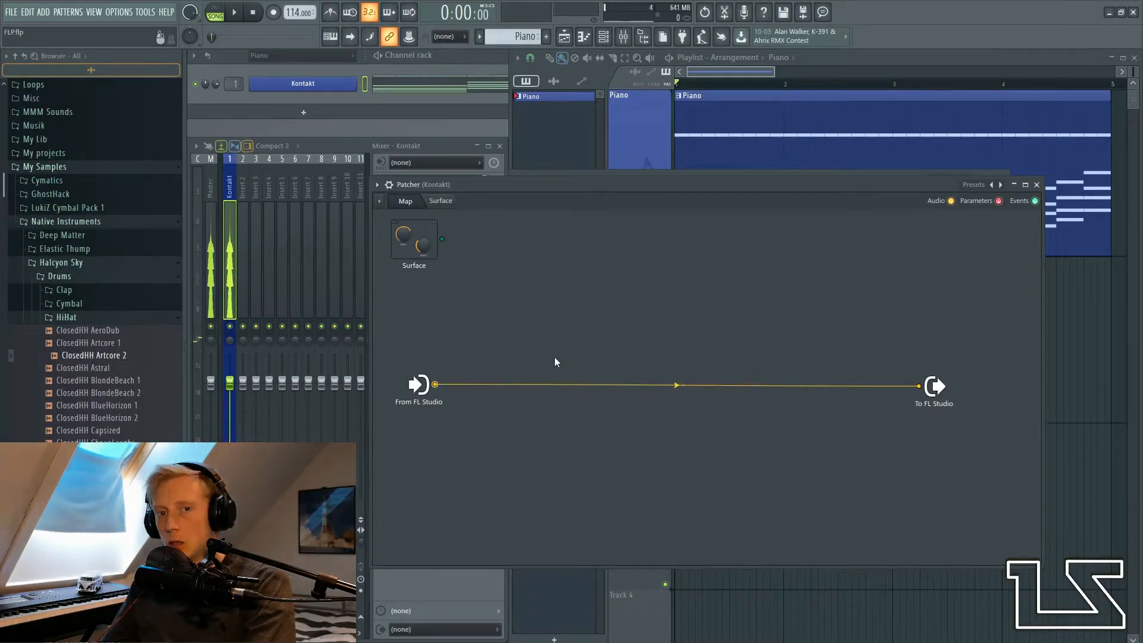
{"action": "left_click_drag", "start_coordinate": [920, 386], "coordinate": [665, 450]}
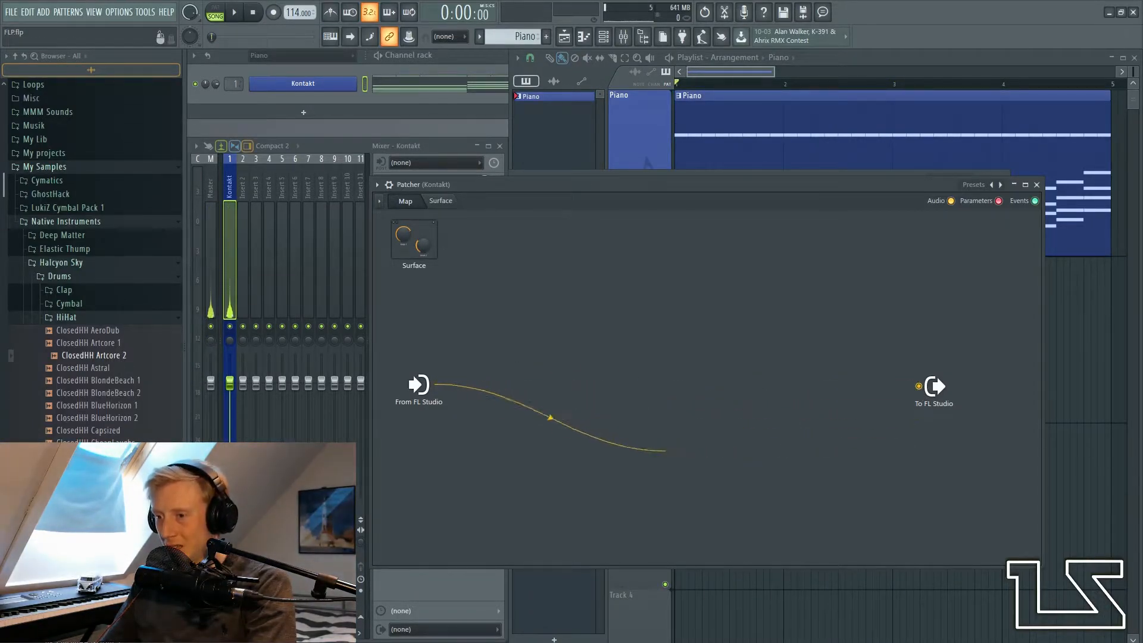
Step: Add a Fruity Parametric EQ 2 to the Patcher map between From FL Studio and To FL Studio
{"action": "right_click", "coordinate": [527, 327]}
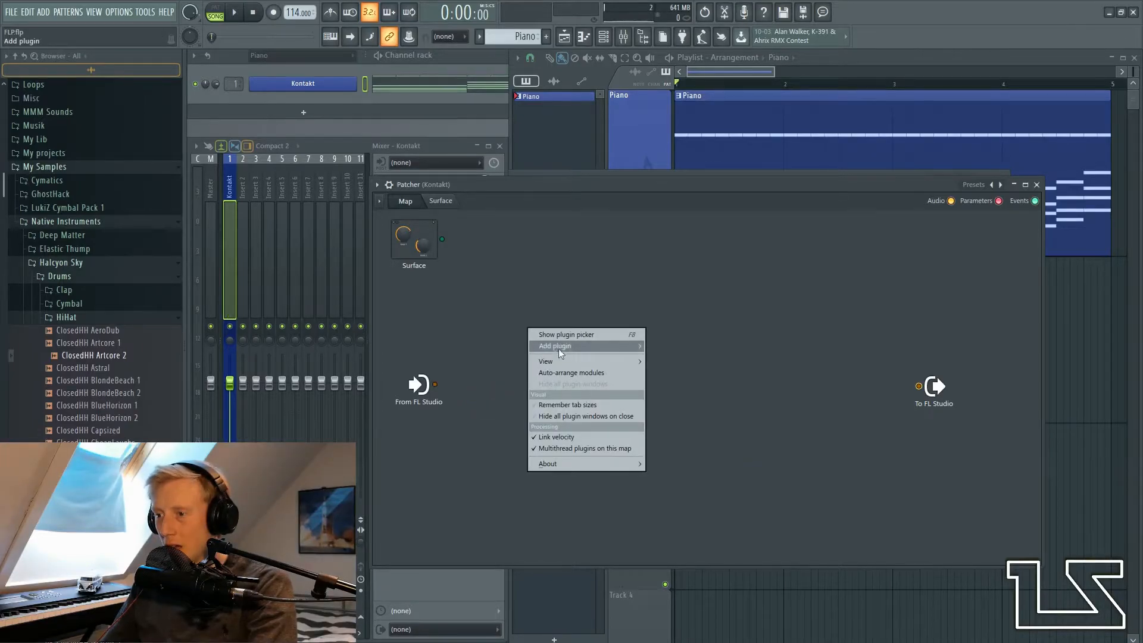
{"action": "mouse_move", "coordinate": [558, 347]}
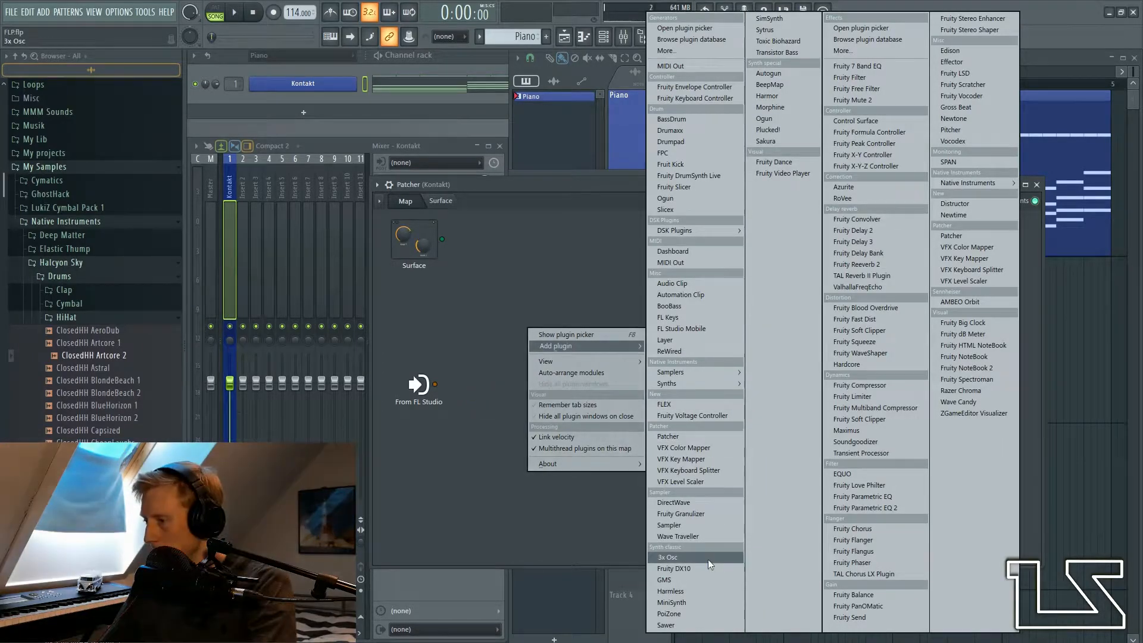
{"action": "left_click", "coordinate": [872, 508]}
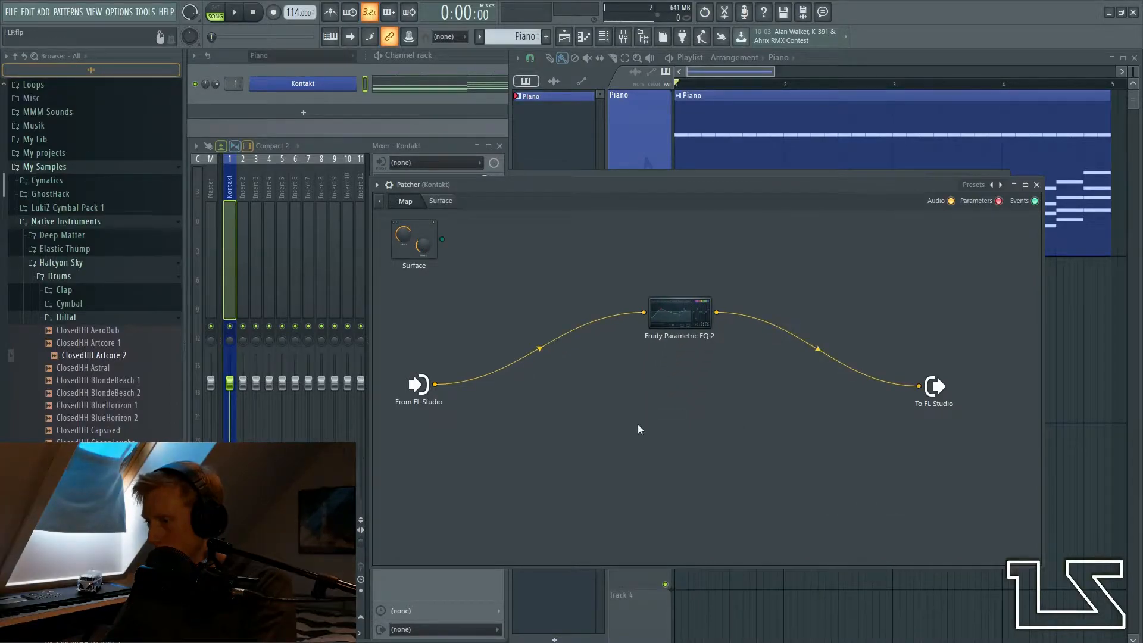
Step: Add a second Fruity Parametric EQ 2 wired in parallel from input to output, and align both EQs vertically
{"action": "right_click", "coordinate": [630, 479]}
{"action": "mouse_move", "coordinate": [712, 496]}
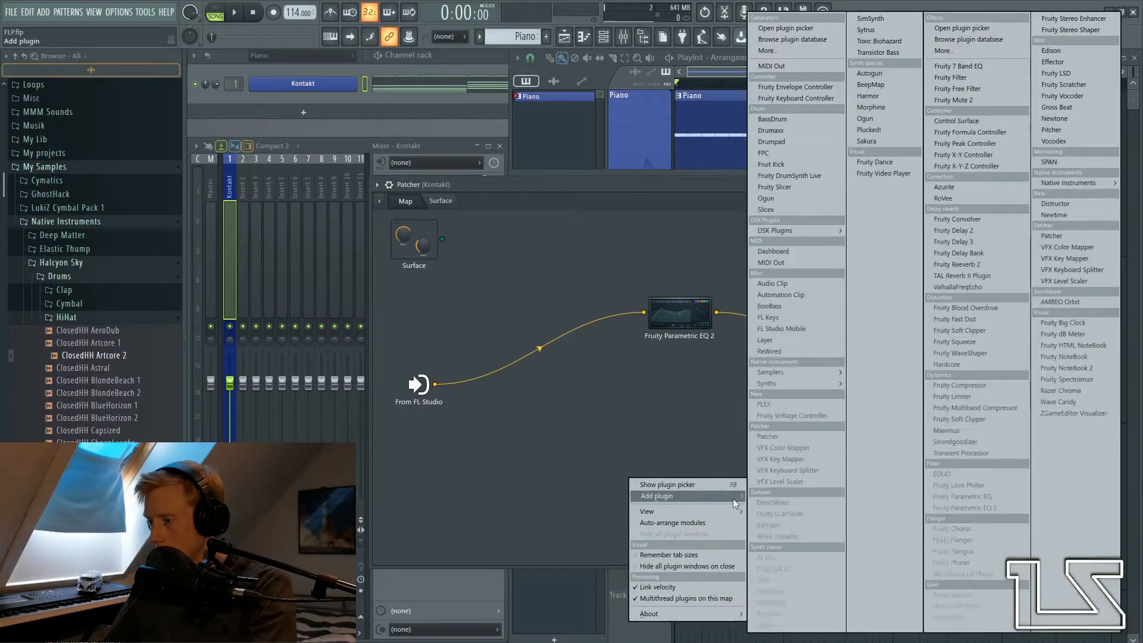
{"action": "left_click", "coordinate": [974, 507]}
{"action": "left_click_drag", "start_coordinate": [666, 368], "coordinate": [669, 444]}
{"action": "left_click_drag", "start_coordinate": [435, 384], "coordinate": [633, 439]}
{"action": "left_click_drag", "start_coordinate": [705, 440], "coordinate": [919, 387]}
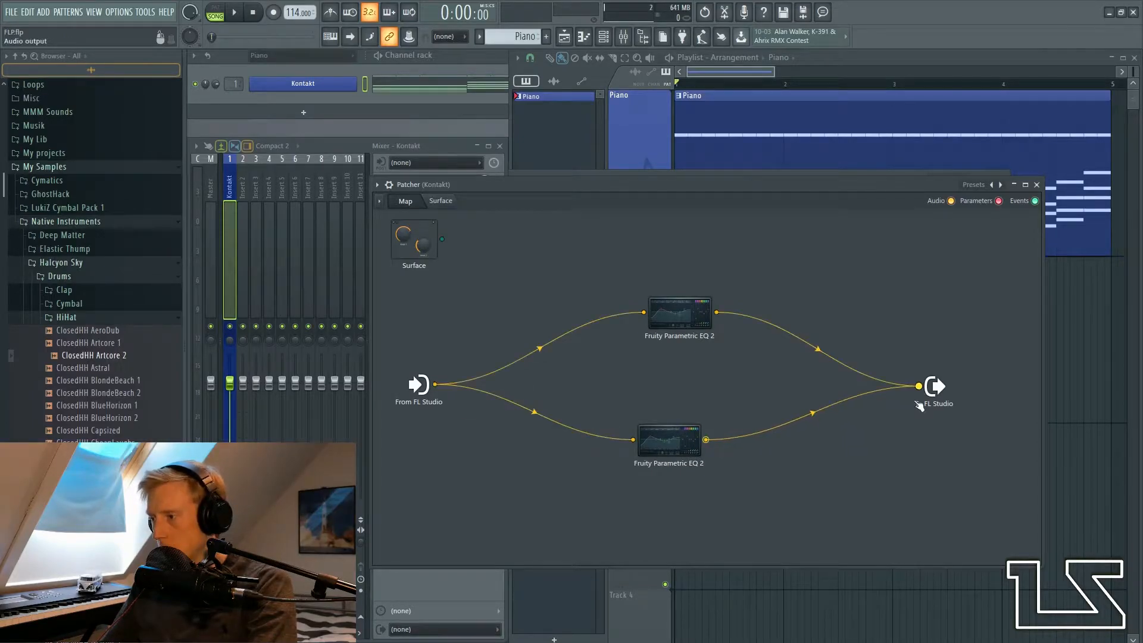
{"action": "left_click_drag", "start_coordinate": [659, 456], "coordinate": [682, 472]}
{"action": "left_click_drag", "start_coordinate": [679, 312], "coordinate": [719, 286]}
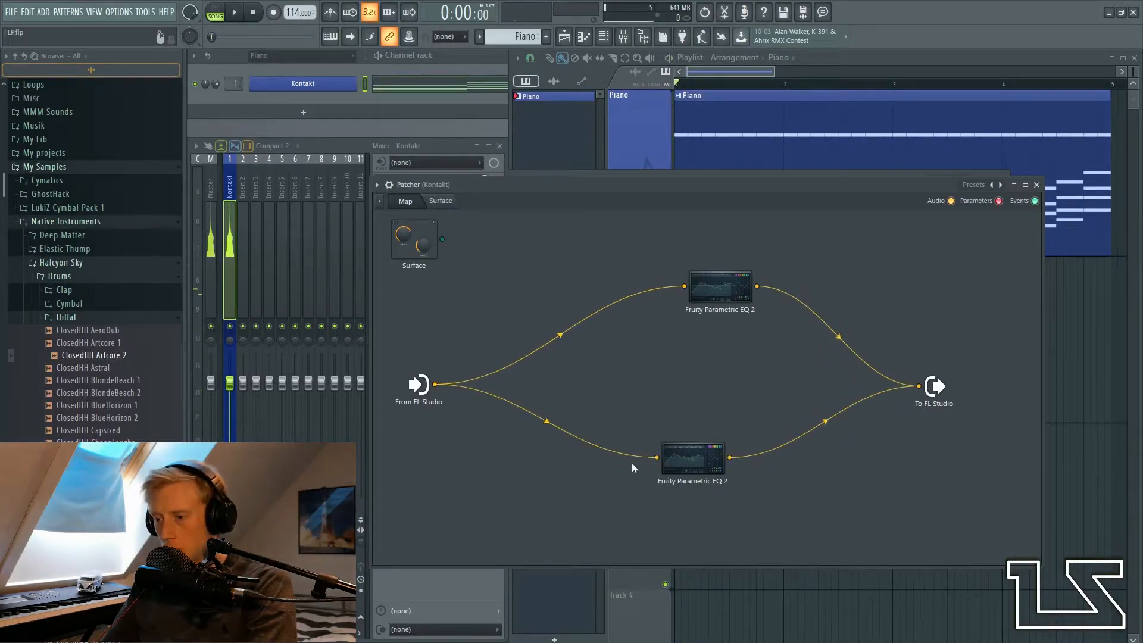
{"action": "left_click_drag", "start_coordinate": [693, 457], "coordinate": [720, 451]}
Step: Add a Fruity Stereo Shaper to the map and place it ahead of the upper EQ
{"action": "right_click", "coordinate": [551, 255]}
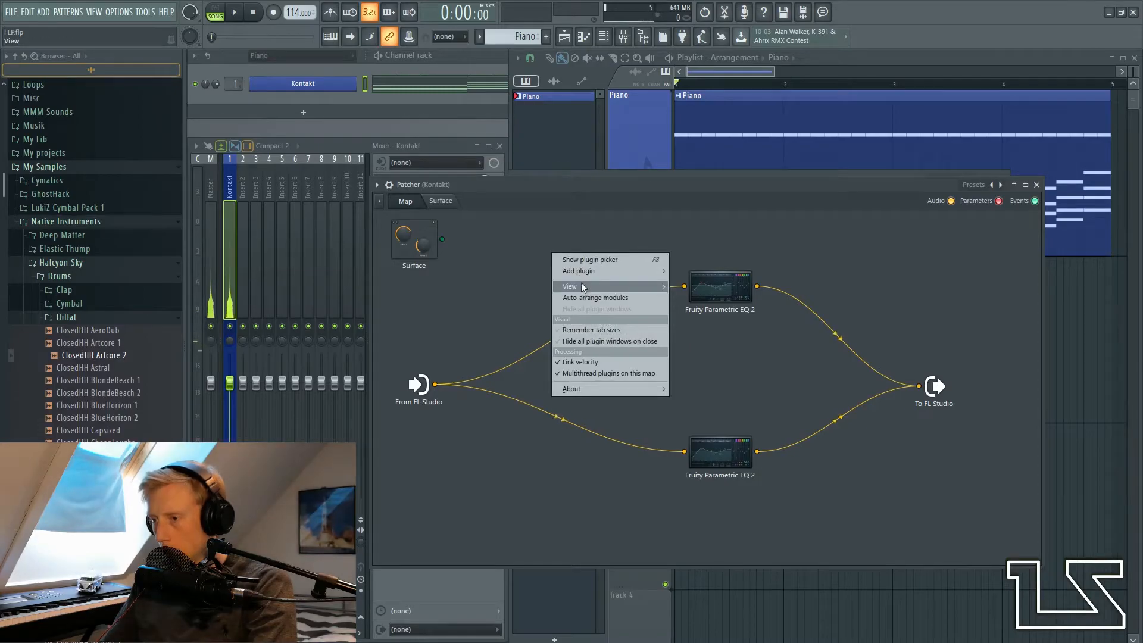
{"action": "mouse_move", "coordinate": [610, 273]}
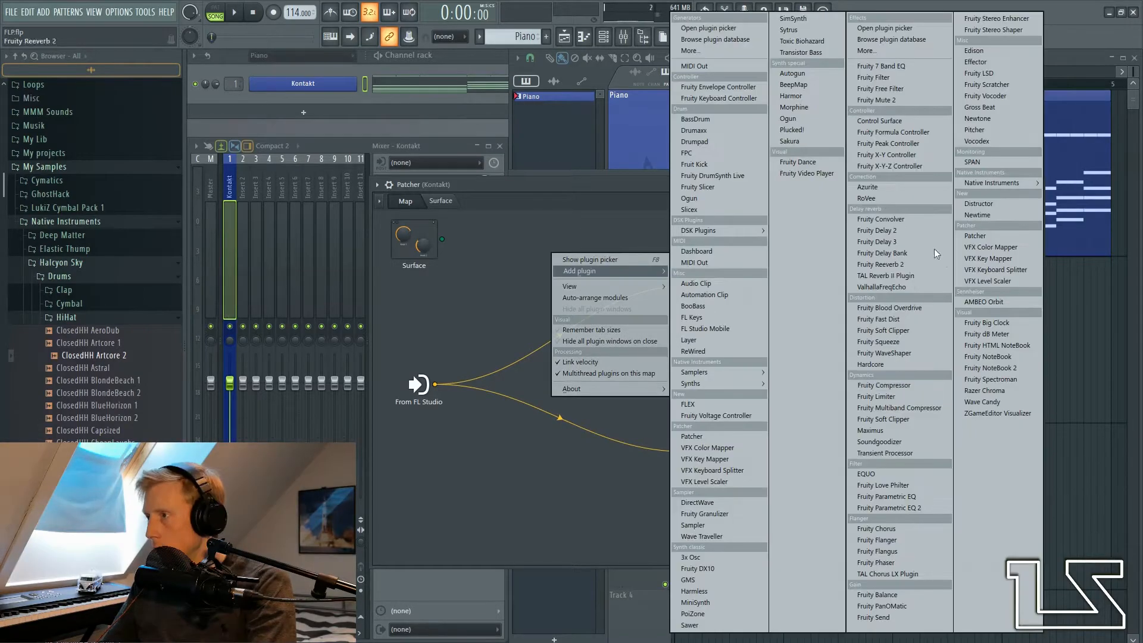
{"action": "left_click", "coordinate": [995, 34]}
{"action": "left_click_drag", "start_coordinate": [713, 361], "coordinate": [603, 281]}
Step: Add a second Fruity Stereo Shaper before the lower EQ and route each parallel branch through its shaper into its EQ
{"action": "right_click", "coordinate": [628, 373]}
{"action": "left_click_drag", "start_coordinate": [684, 451], "coordinate": [616, 425]}
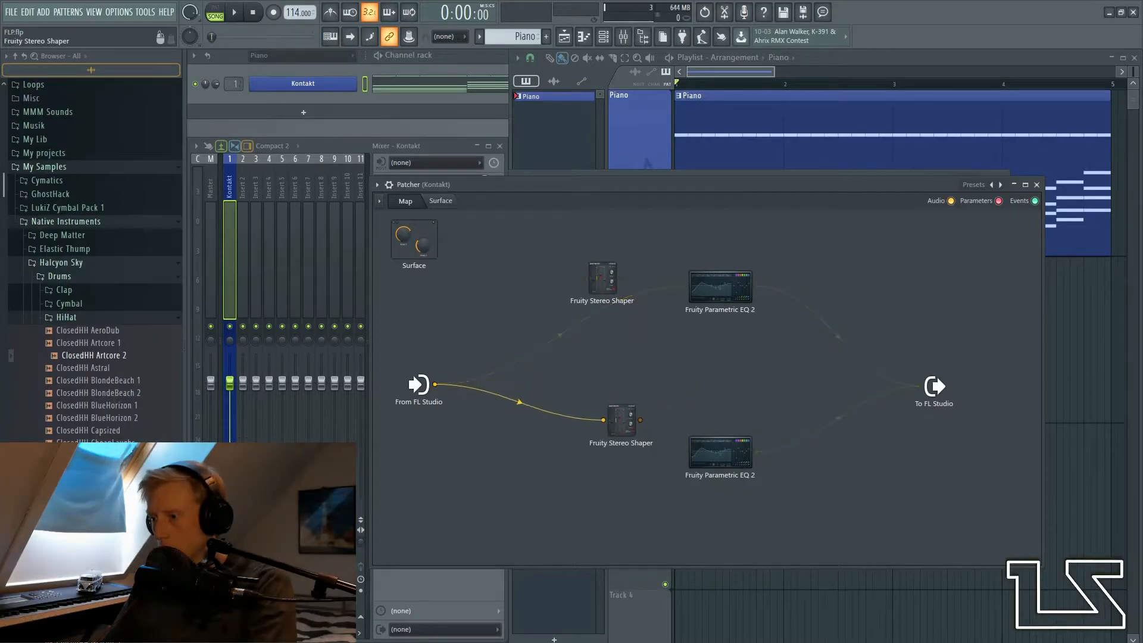
{"action": "left_click_drag", "start_coordinate": [634, 423], "coordinate": [605, 453]}
{"action": "left_click_drag", "start_coordinate": [684, 286], "coordinate": [683, 286]}
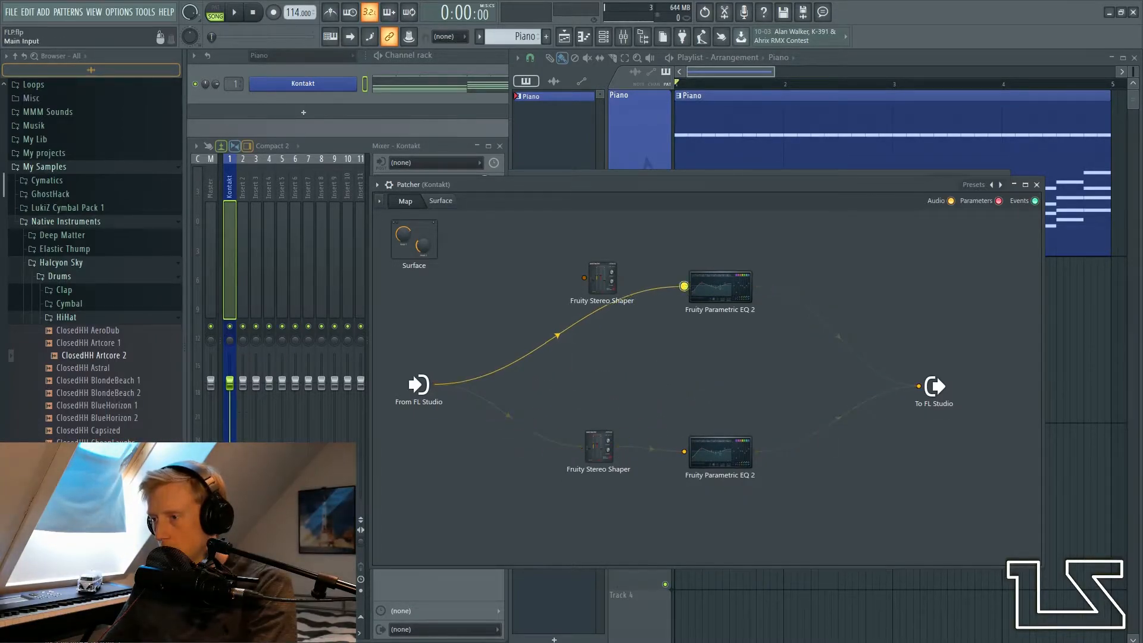
{"action": "left_click_drag", "start_coordinate": [575, 285], "coordinate": [602, 305]}
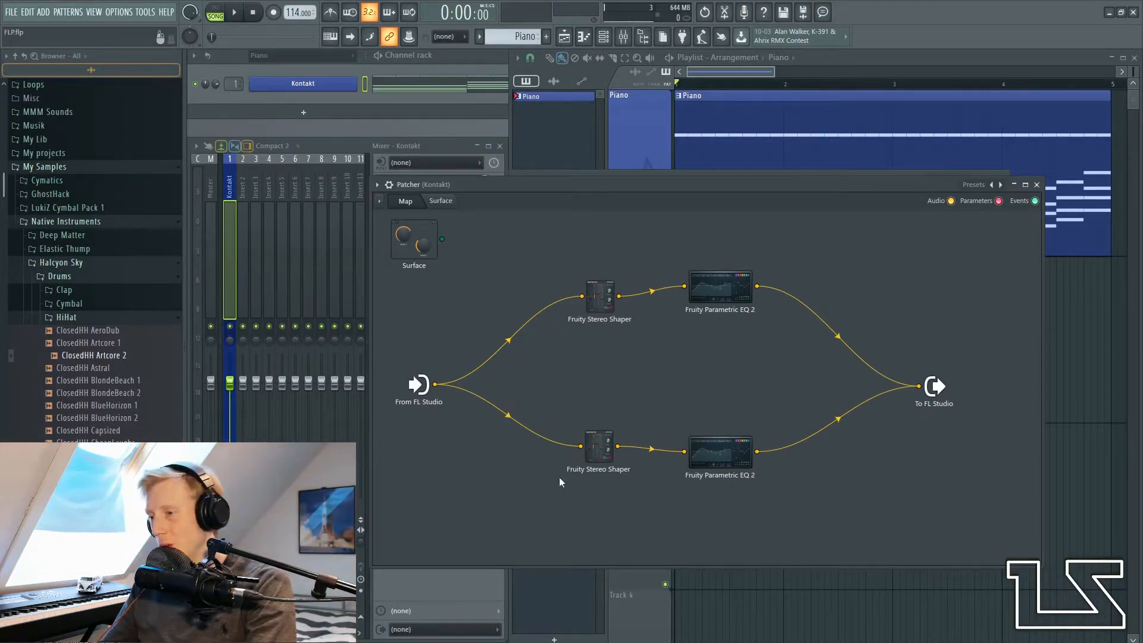
Step: In the upper Fruity Stereo Shaper, lower the right channel's level to about zero, keeping only the left signal
{"action": "double_click", "coordinate": [602, 306]}
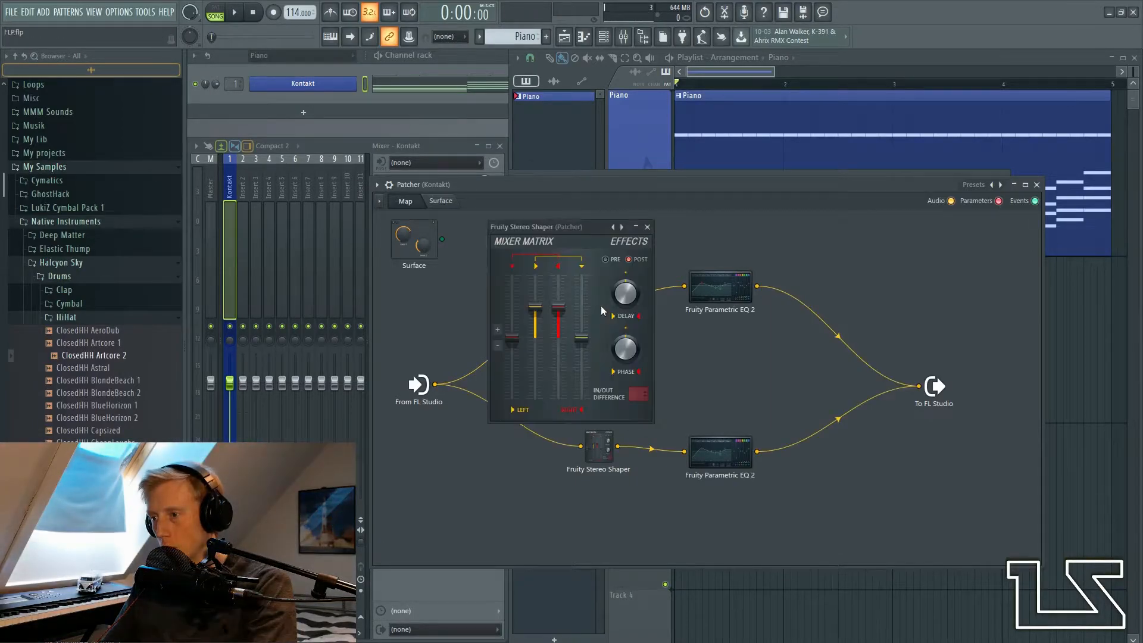
{"action": "left_click_drag", "start_coordinate": [558, 308], "coordinate": [558, 331]}
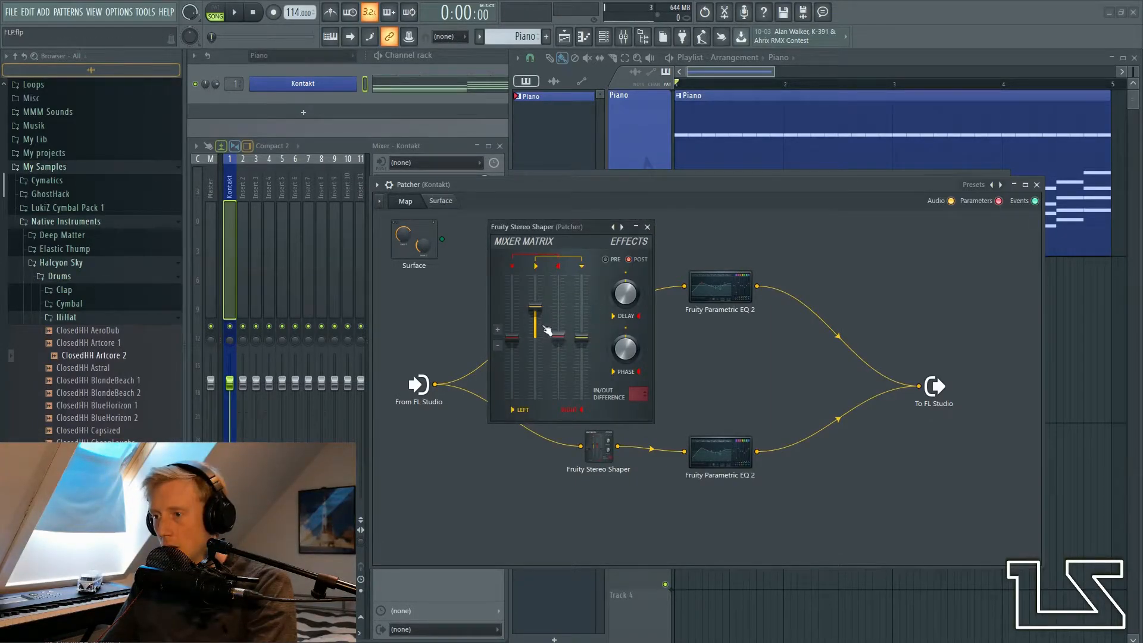
{"action": "left_click", "coordinate": [649, 227]}
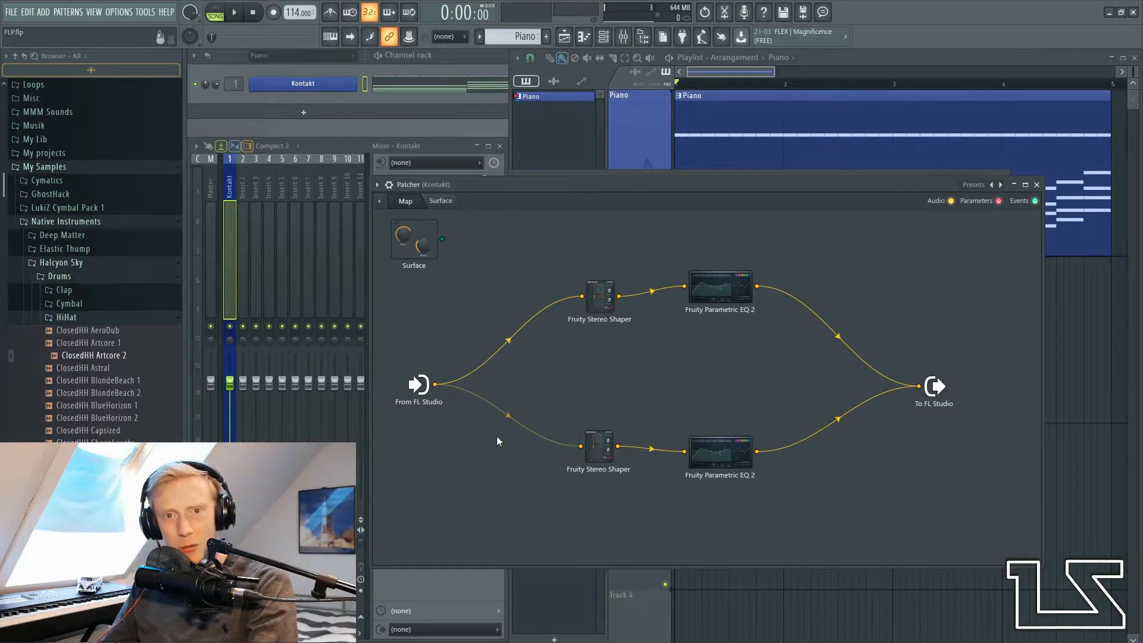
Step: In the upper Fruity Stereo Shaper, raise the right channel volume to 0.0 dB while auditioning the piano
{"action": "left_click", "coordinate": [599, 295]}
{"action": "key", "text": "space"}
{"action": "left_click_drag", "start_coordinate": [559, 337], "coordinate": [560, 314]}
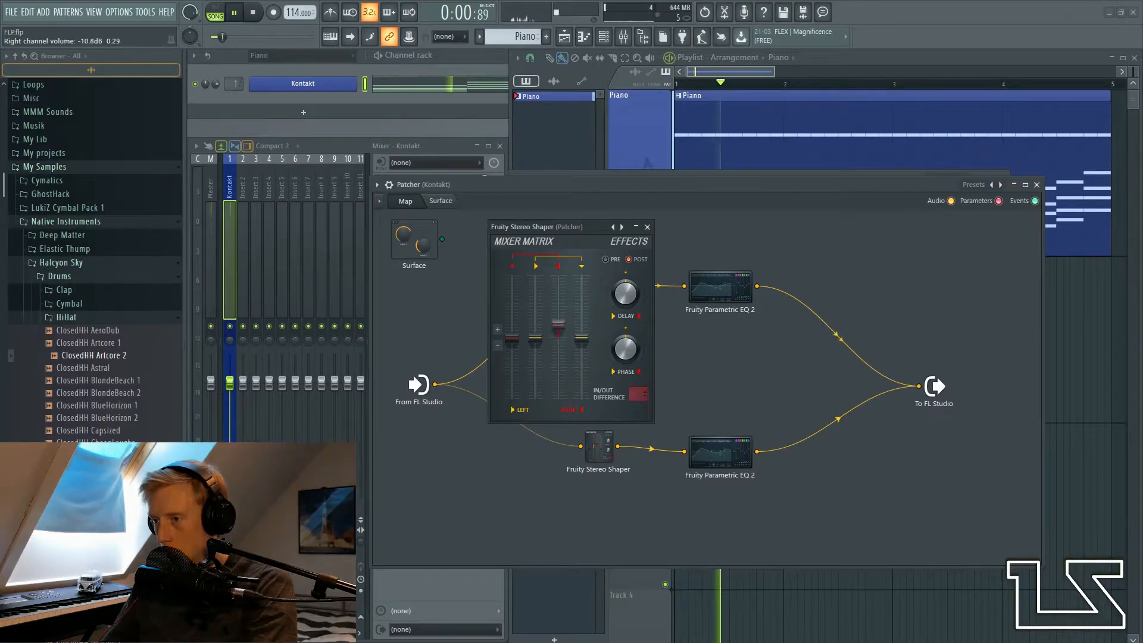
{"action": "right_click", "coordinate": [563, 310]}
{"action": "left_click", "coordinate": [576, 314]}
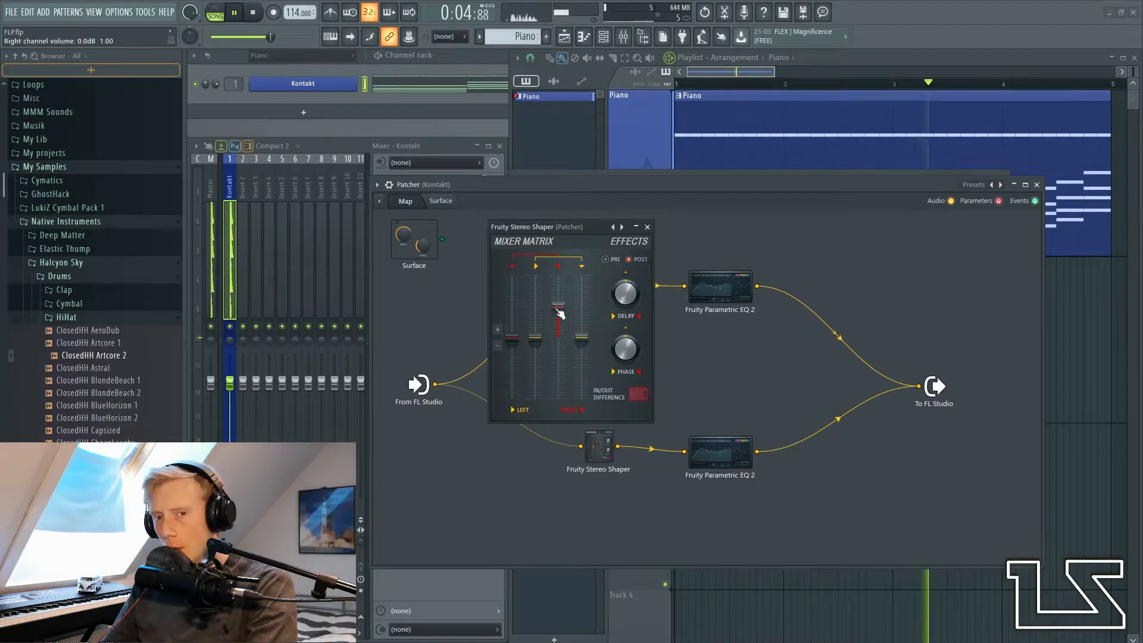
{"action": "key", "text": "space"}
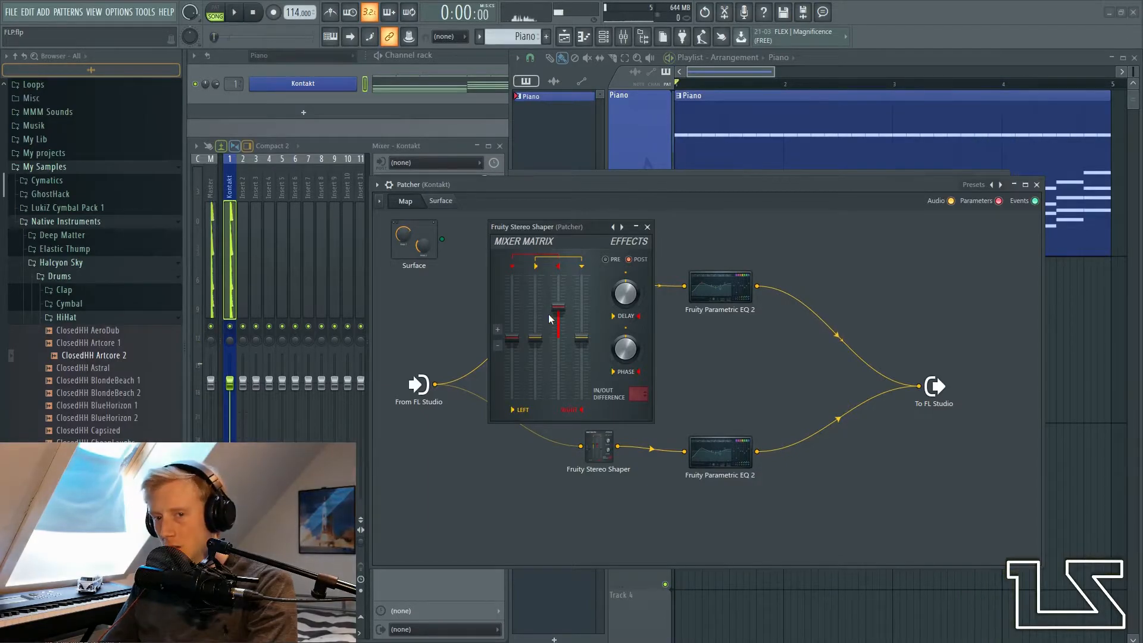
{"action": "left_click", "coordinate": [648, 227]}
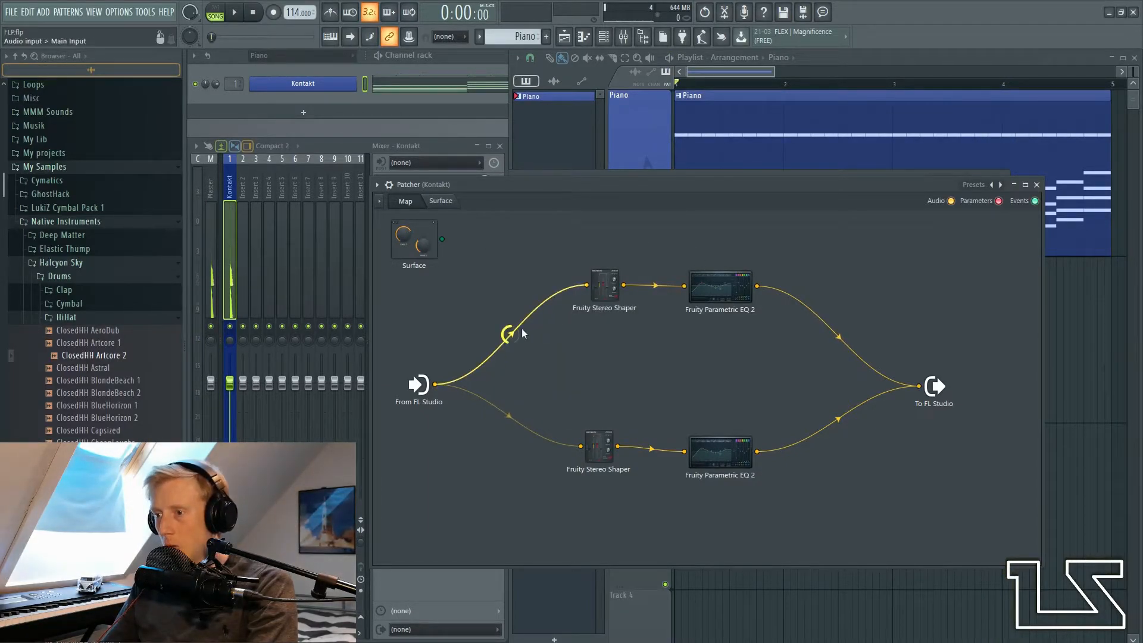
Step: Mute the connection feeding the upper branch and unmute the one feeding the lower branch
{"action": "left_click", "coordinate": [509, 335]}
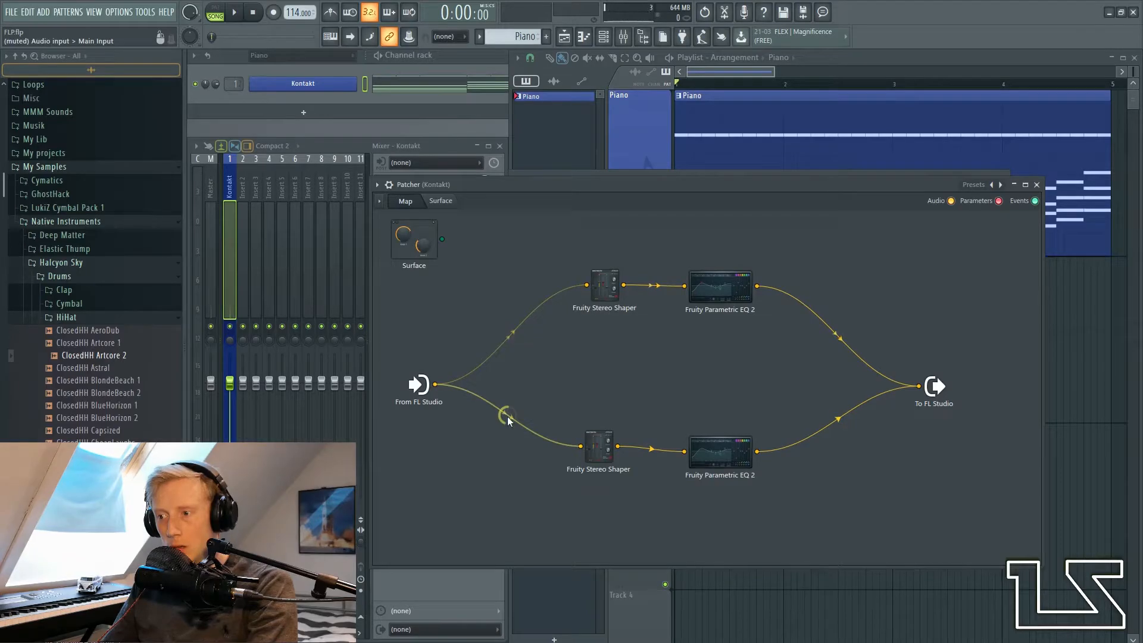
{"action": "left_click", "coordinate": [508, 416]}
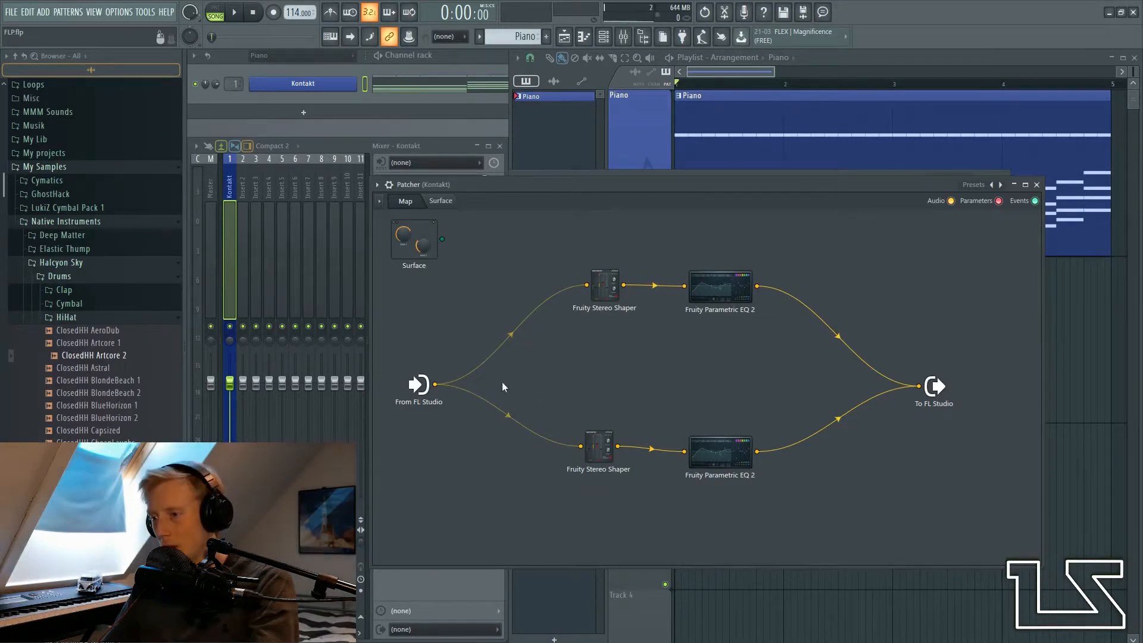
{"action": "left_click", "coordinate": [512, 413]}
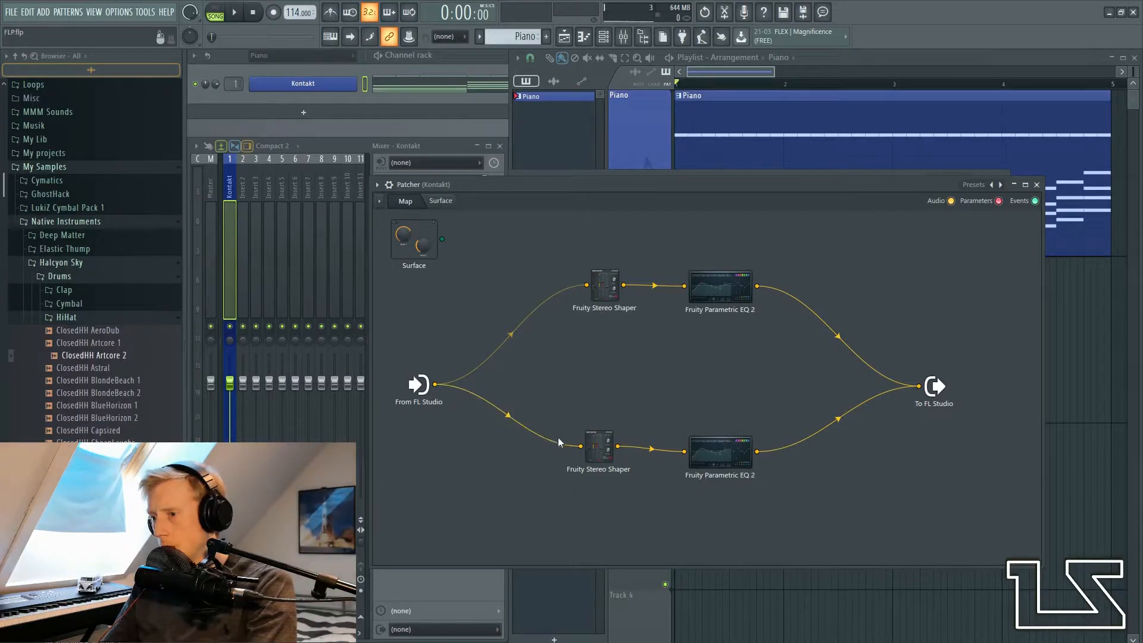
Step: In the lower Fruity Stereo Shaper, pull the right channel volume down to silence so only the left channel passes, and audition it
{"action": "left_click", "coordinate": [597, 446]}
{"action": "left_click_drag", "start_coordinate": [559, 306], "coordinate": [558, 324]}
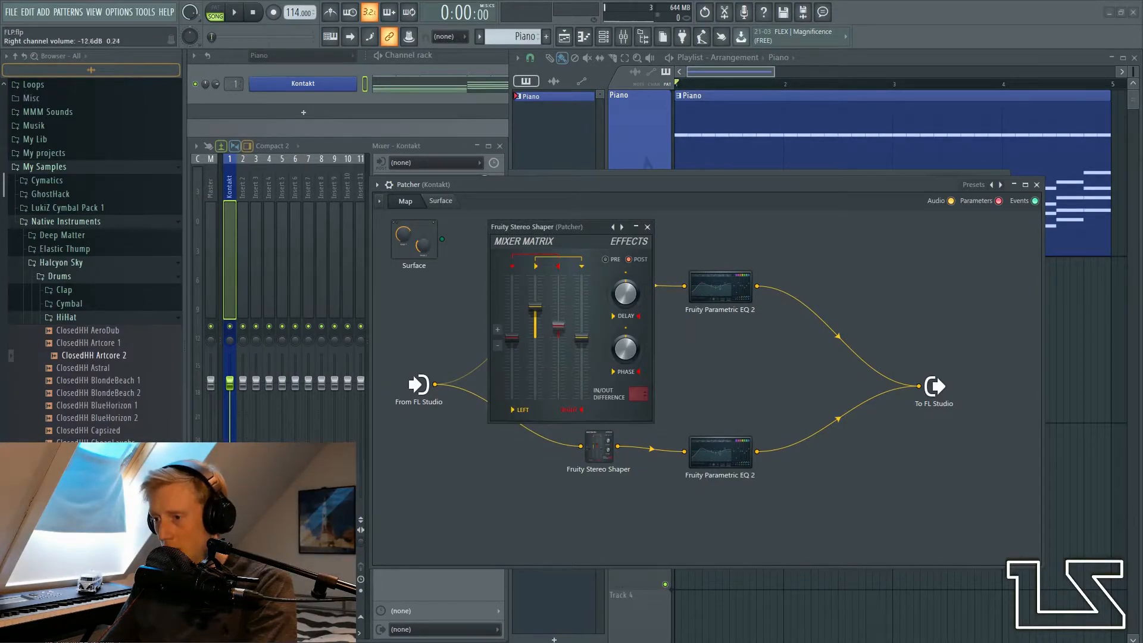
{"action": "key", "text": "space"}
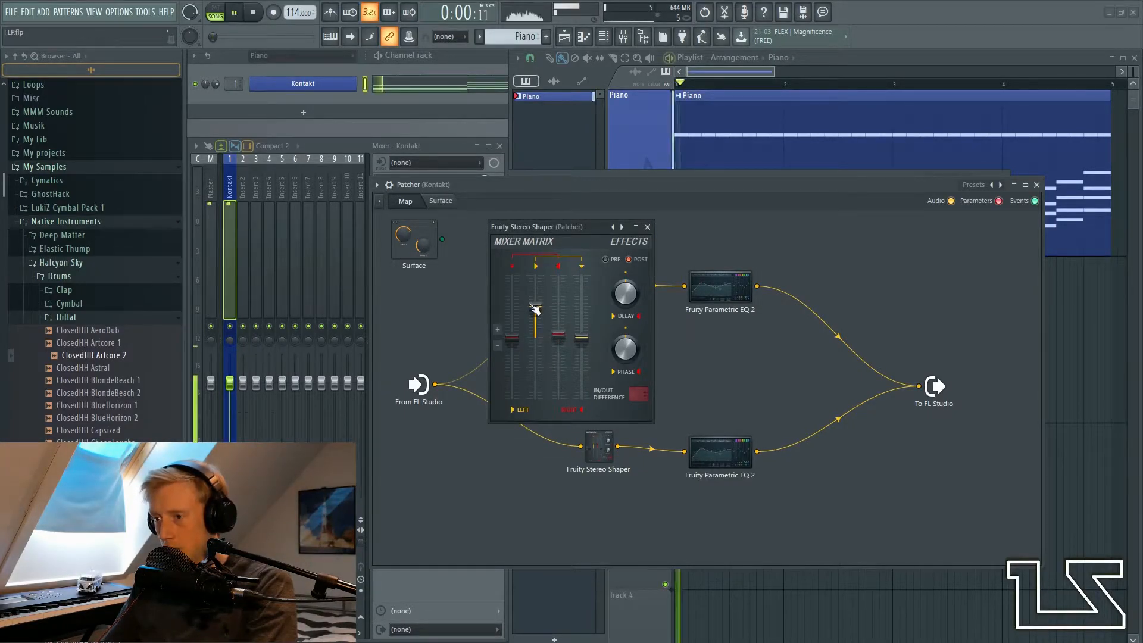
{"action": "left_click", "coordinate": [648, 228]}
{"action": "key", "text": "space"}
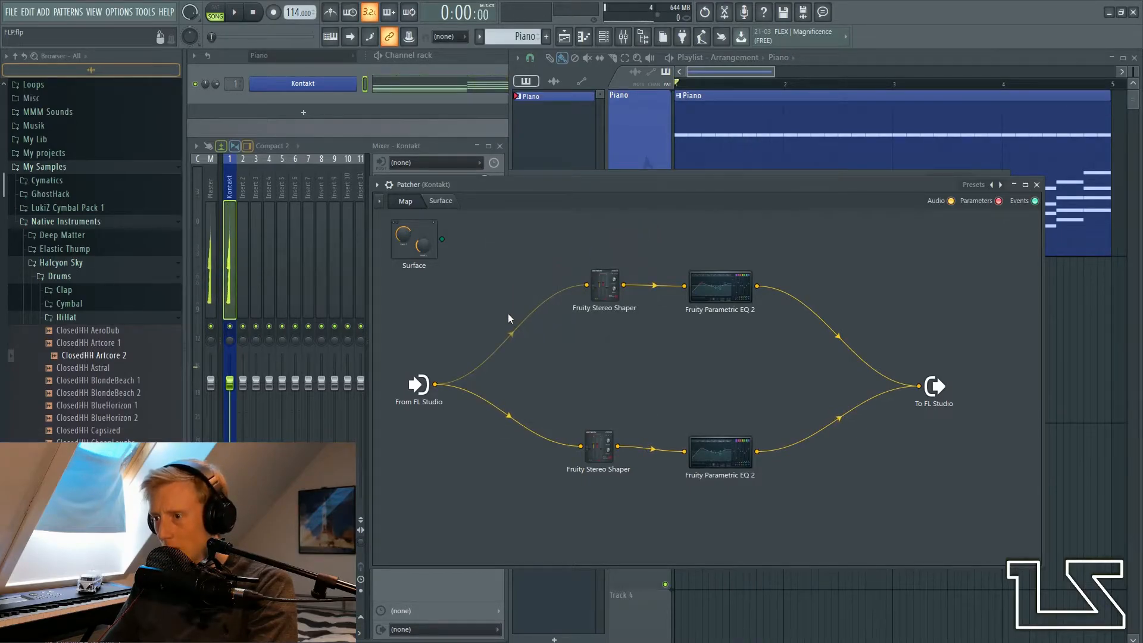
Step: Unmute the connection feeding the upper branch and compare the playing piano with Patcher enabled and bypassed
{"action": "left_click", "coordinate": [513, 334]}
{"action": "key", "text": "space"}
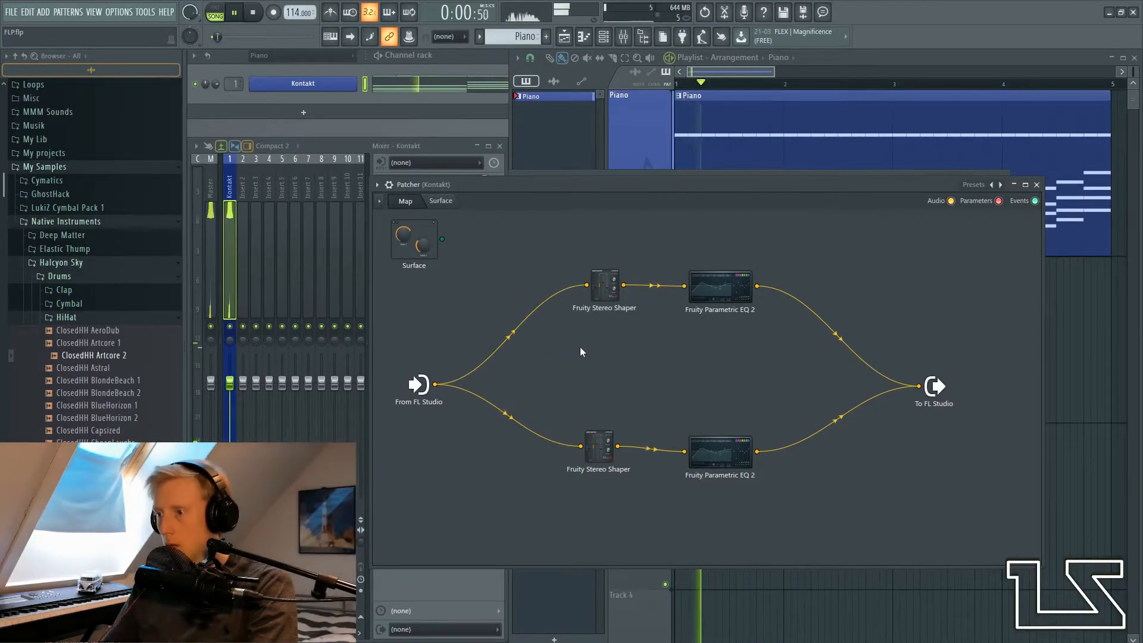
{"action": "left_click_drag", "start_coordinate": [461, 184], "coordinate": [526, 258]}
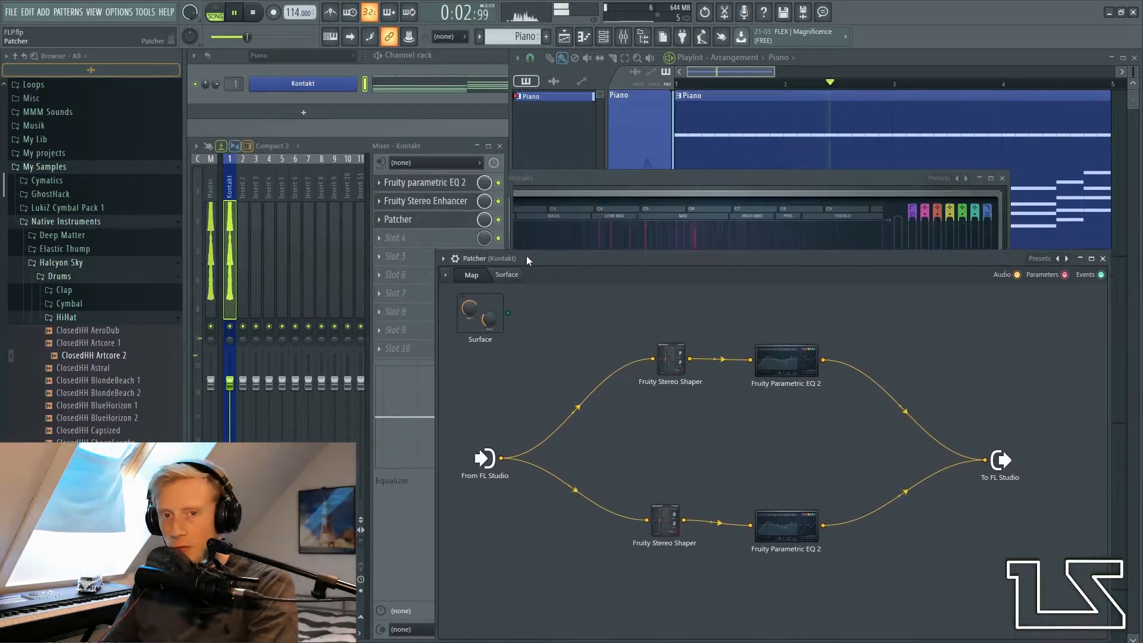
{"action": "left_click", "coordinate": [501, 223]}
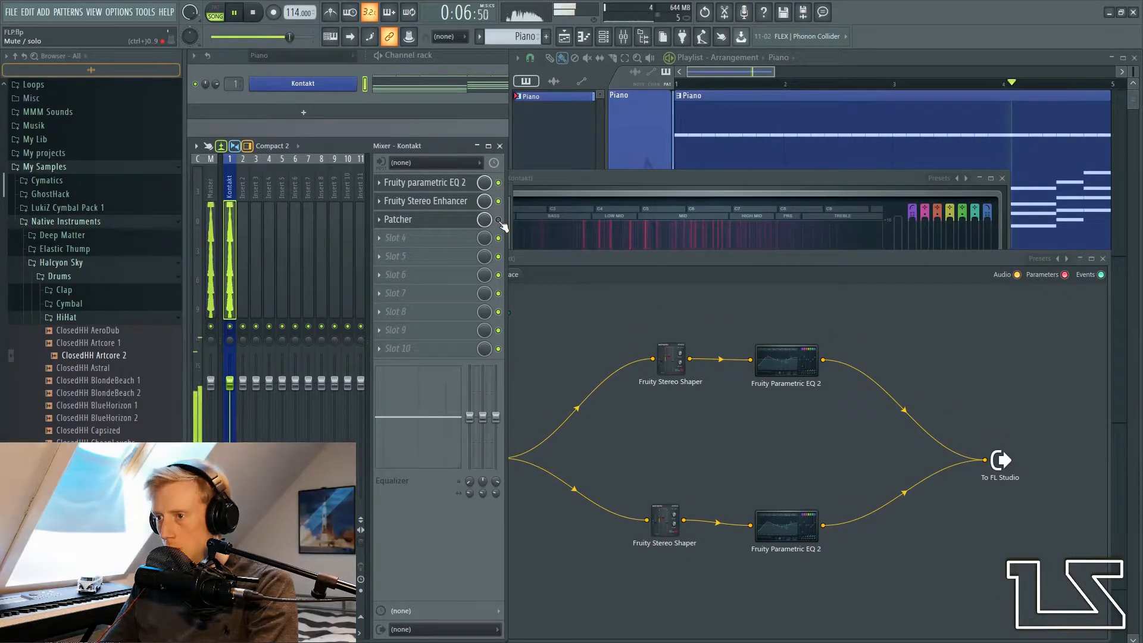
{"action": "left_click_drag", "start_coordinate": [553, 259], "coordinate": [499, 185]}
{"action": "key", "text": "space"}
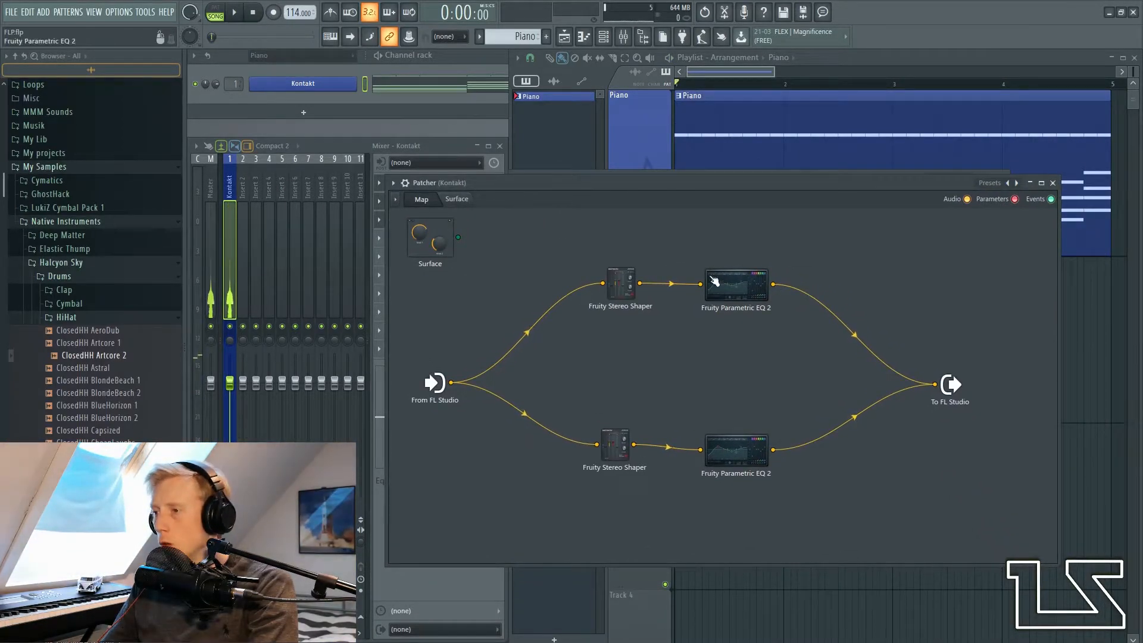
Step: Try boosting the treble with band 6 of the upper Fruity Parametric EQ 2 while the piano plays
{"action": "double_click", "coordinate": [740, 294]}
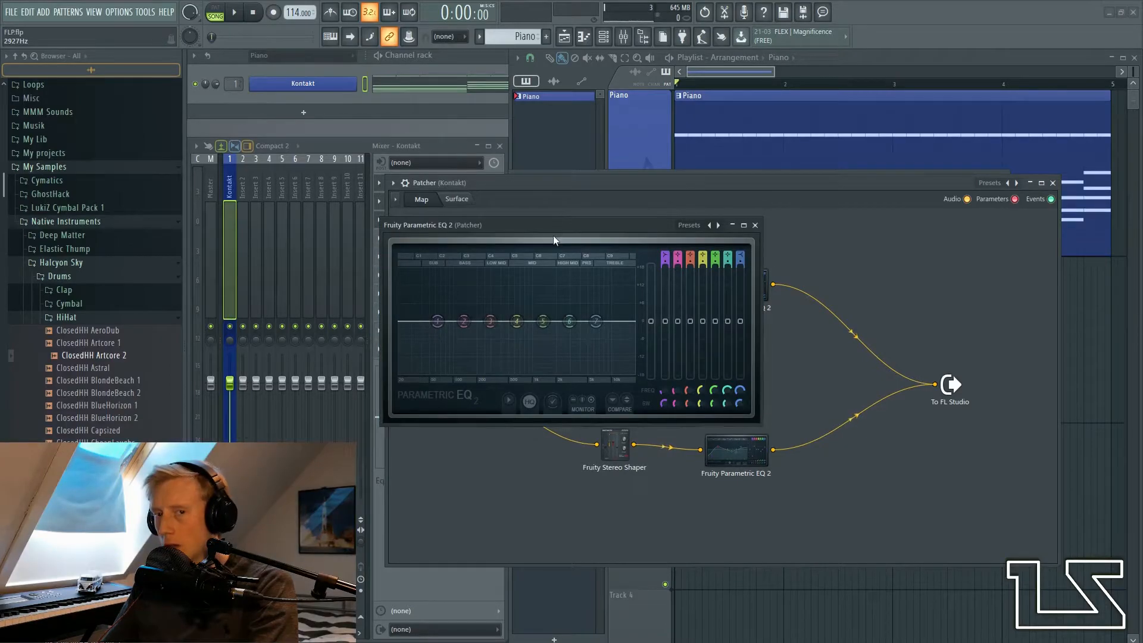
{"action": "left_click_drag", "start_coordinate": [552, 232], "coordinate": [603, 225]}
{"action": "key", "text": "space"}
{"action": "left_click_drag", "start_coordinate": [620, 313], "coordinate": [653, 301]}
{"action": "left_click", "coordinate": [806, 218]}
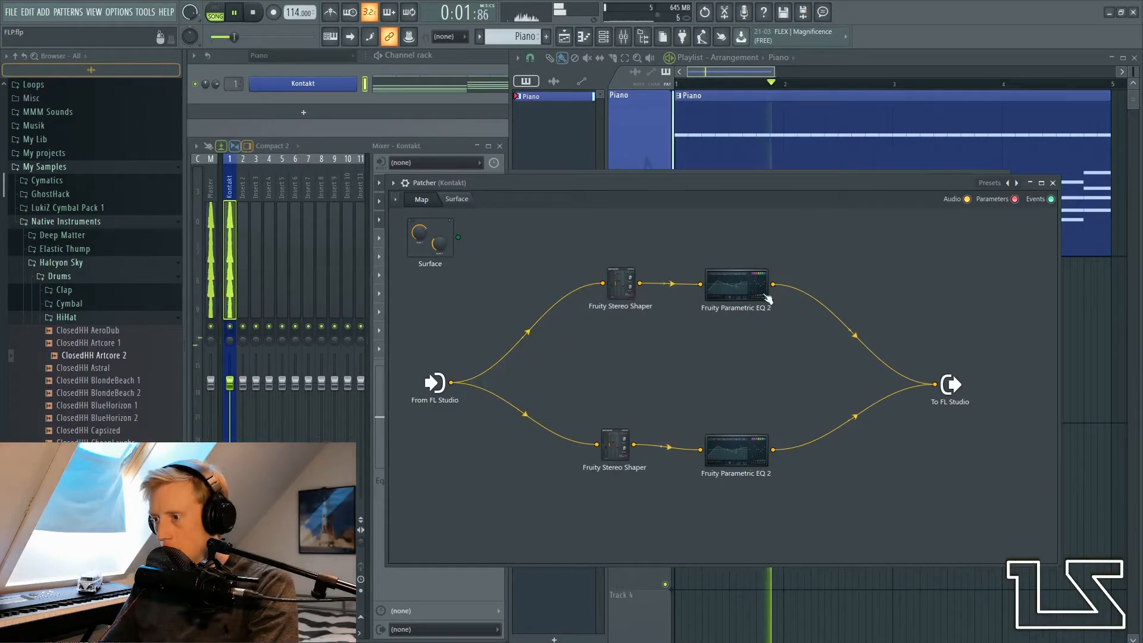
Step: Try a peaking boost with band 5 of the lower Fruity Parametric EQ 2, sweeping it from about 1.46 kHz toward higher frequencies
{"action": "left_click", "coordinate": [736, 449]}
{"action": "mouse_move", "coordinate": [543, 322]}
{"action": "left_mouse_down"}
{"action": "mouse_move", "coordinate": [542, 291]}
{"action": "mouse_move", "coordinate": [546, 299]}
{"action": "left_mouse_up"}
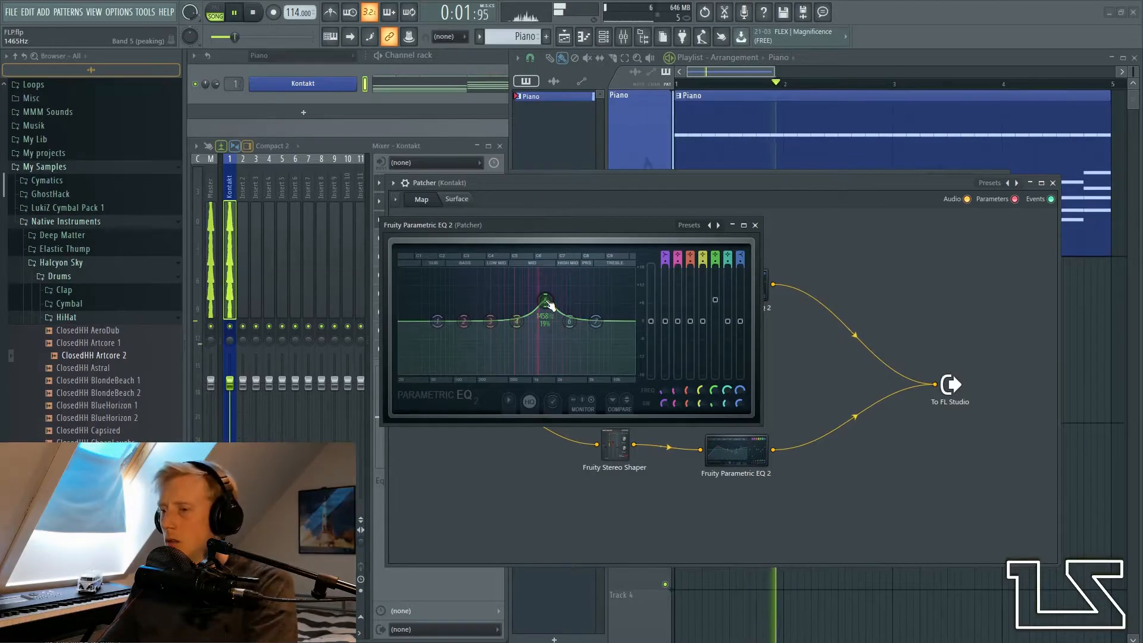
{"action": "left_click_drag", "start_coordinate": [550, 306], "coordinate": [602, 325]}
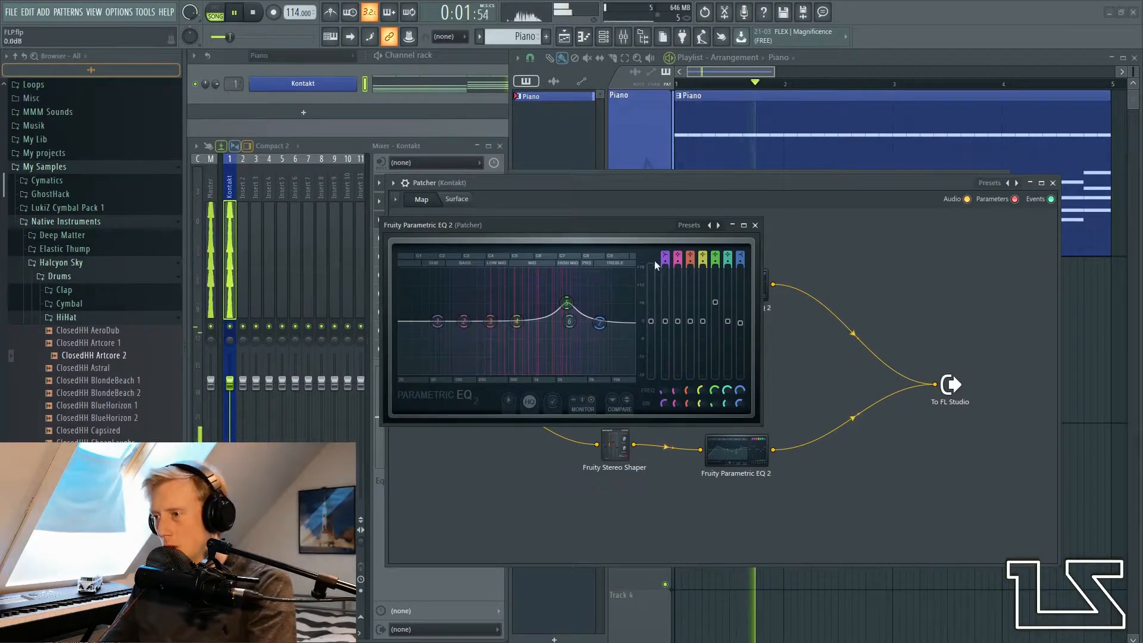
{"action": "key", "text": "space"}
{"action": "left_click", "coordinate": [755, 225]}
Step: Reset both the upper and lower Fruity Parametric EQ 2 to the Default preset
{"action": "left_click", "coordinate": [729, 292]}
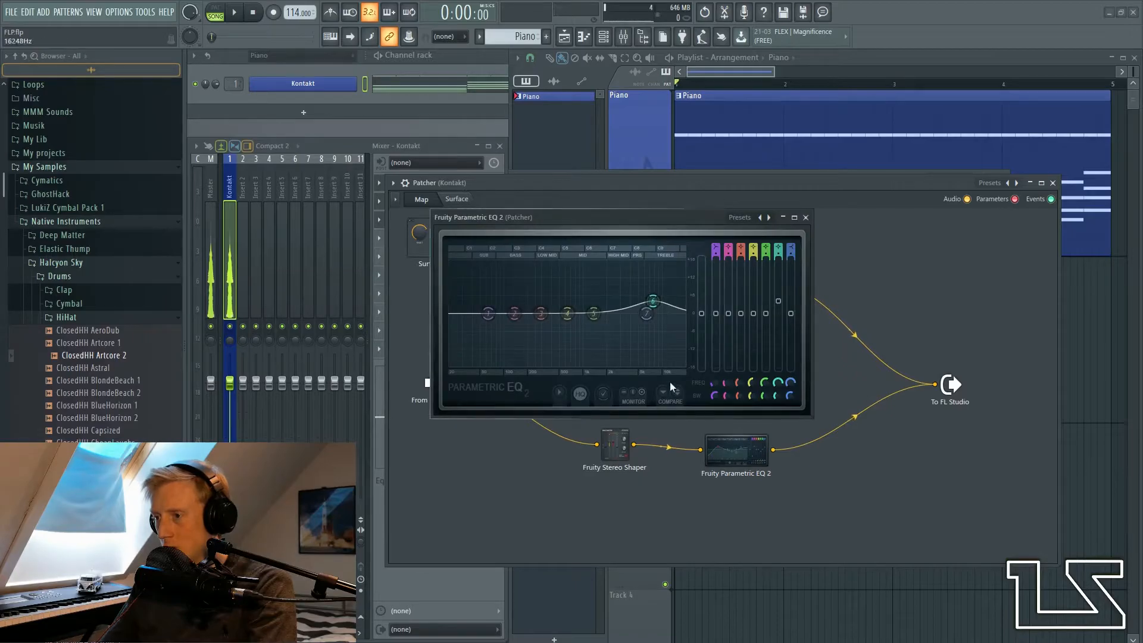
{"action": "left_click", "coordinate": [740, 217]}
{"action": "left_click", "coordinate": [764, 269]}
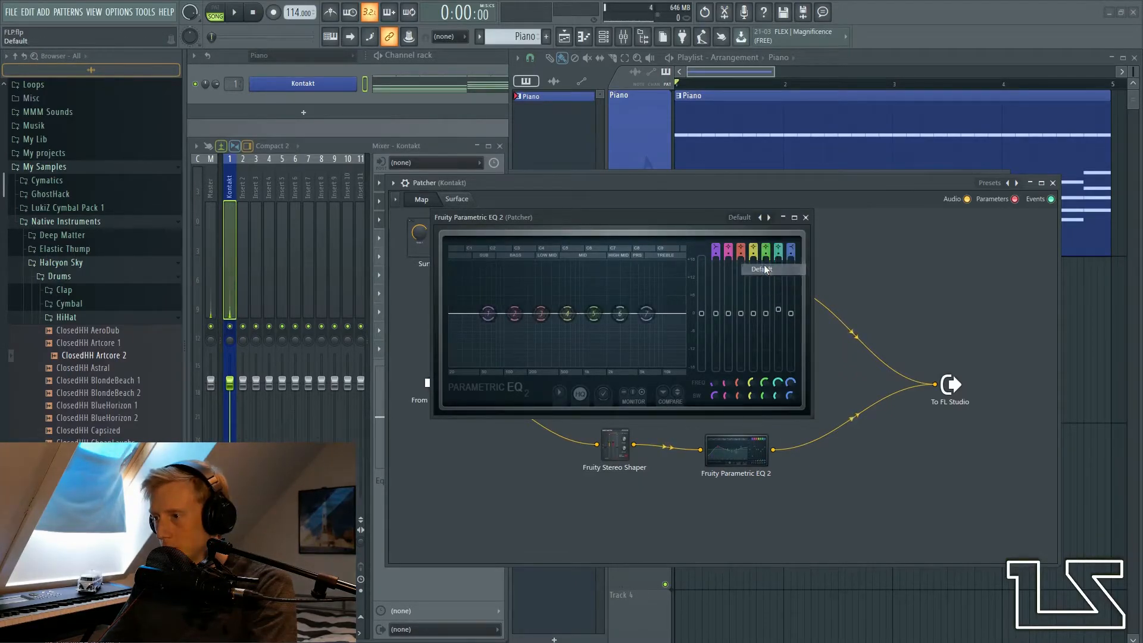
{"action": "left_click", "coordinate": [725, 455]}
{"action": "left_click", "coordinate": [690, 225]}
{"action": "left_click", "coordinate": [720, 274]}
{"action": "left_click", "coordinate": [755, 225]}
Step: Boost band 6 of the upper Fruity Parametric EQ 2 by about 6 dB near 9 kHz while the piano plays
{"action": "left_click", "coordinate": [734, 298]}
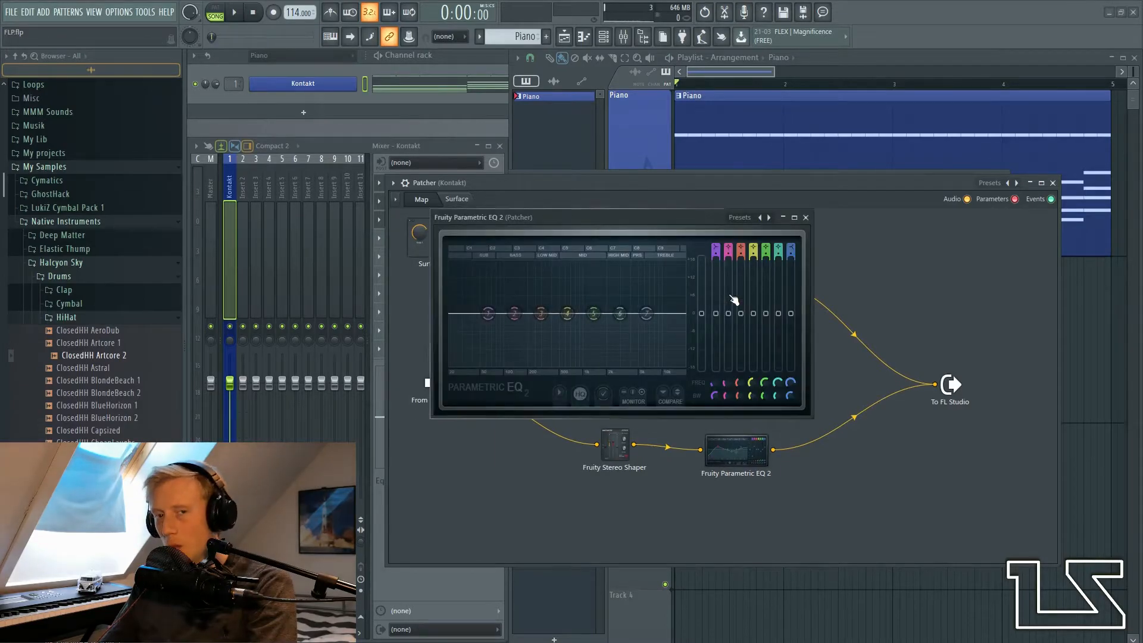
{"action": "key", "text": "space"}
{"action": "left_click_drag", "start_coordinate": [632, 320], "coordinate": [657, 296]}
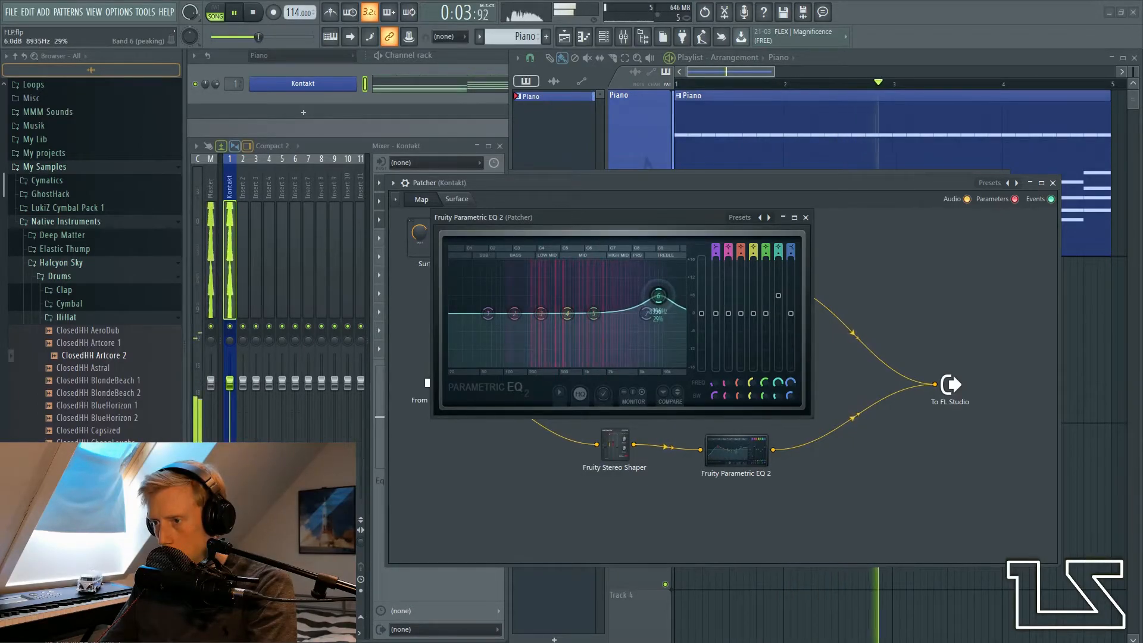
{"action": "left_click", "coordinate": [726, 458]}
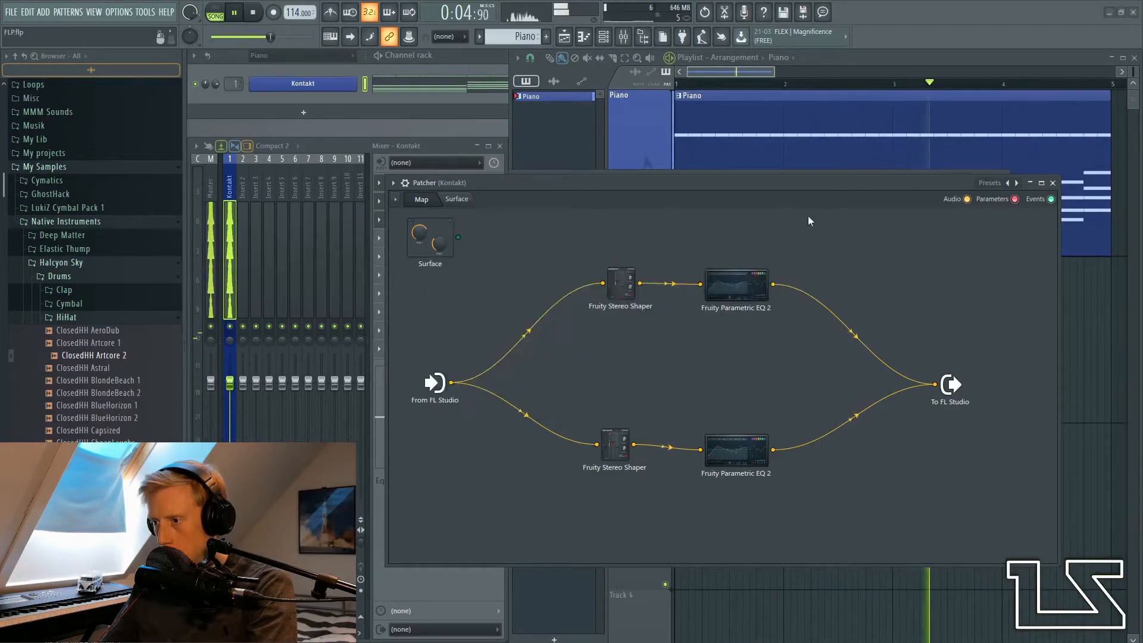
Step: Adjust a band of the lower Fruity Parametric EQ 2 toward the high frequencies while listening, so it differs from the upper branch
{"action": "double_click", "coordinate": [742, 452]}
{"action": "left_click_drag", "start_coordinate": [518, 322], "coordinate": [600, 318]}
{"action": "left_click", "coordinate": [754, 226]}
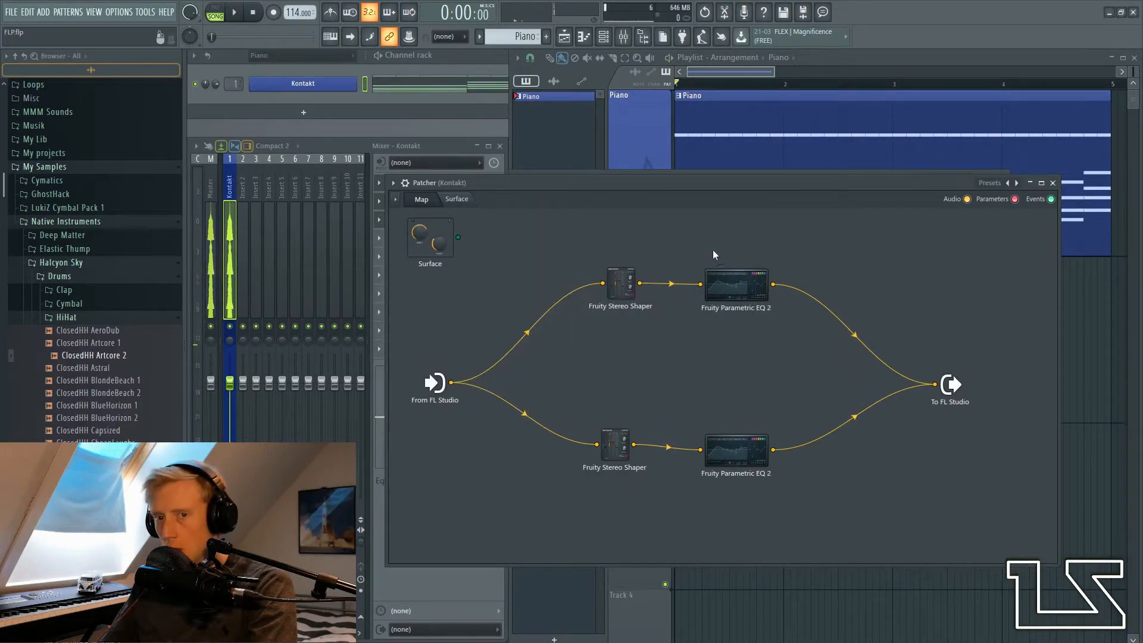
Step: Close Patcher and audition the piano through the complete Kontakt effect chain
{"action": "left_click", "coordinate": [1052, 183]}
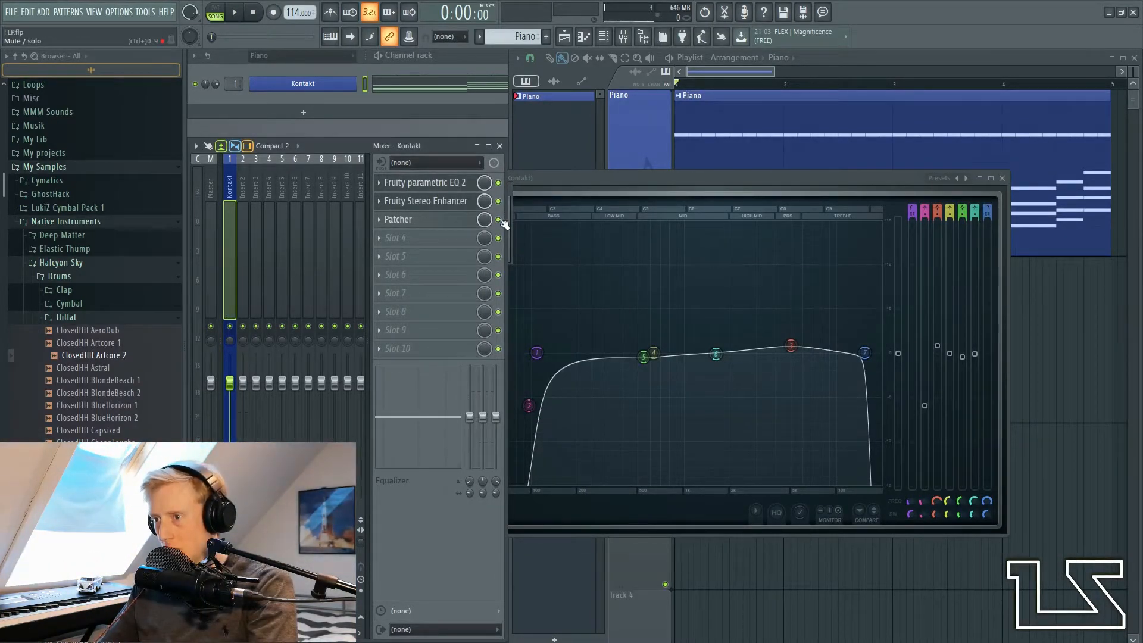
{"action": "key", "text": "space"}
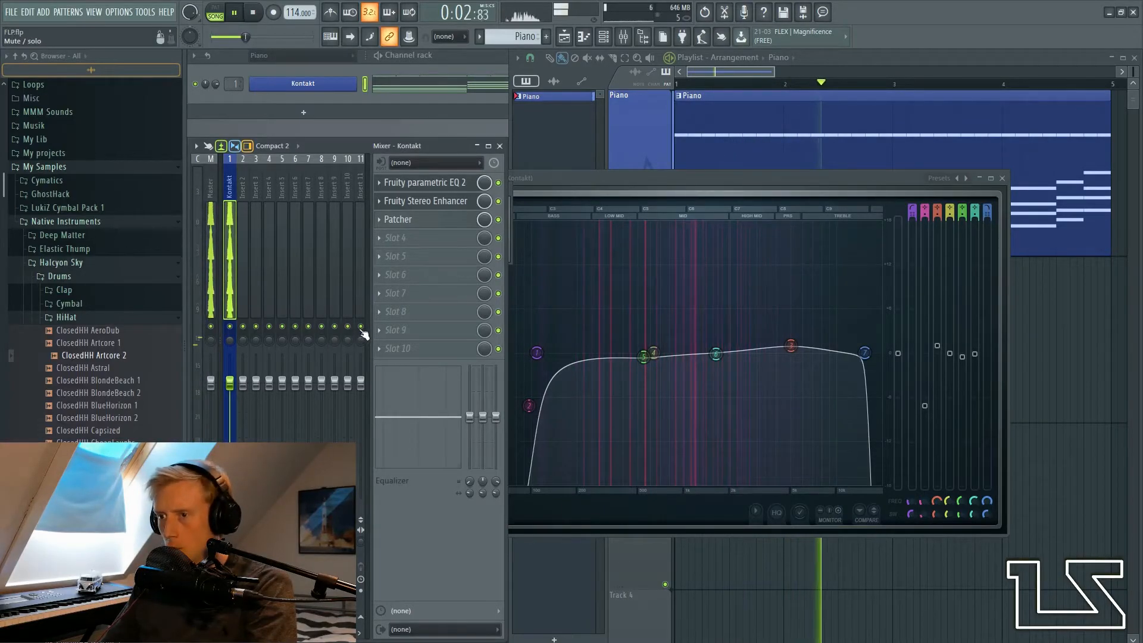
{"action": "key", "text": "space"}
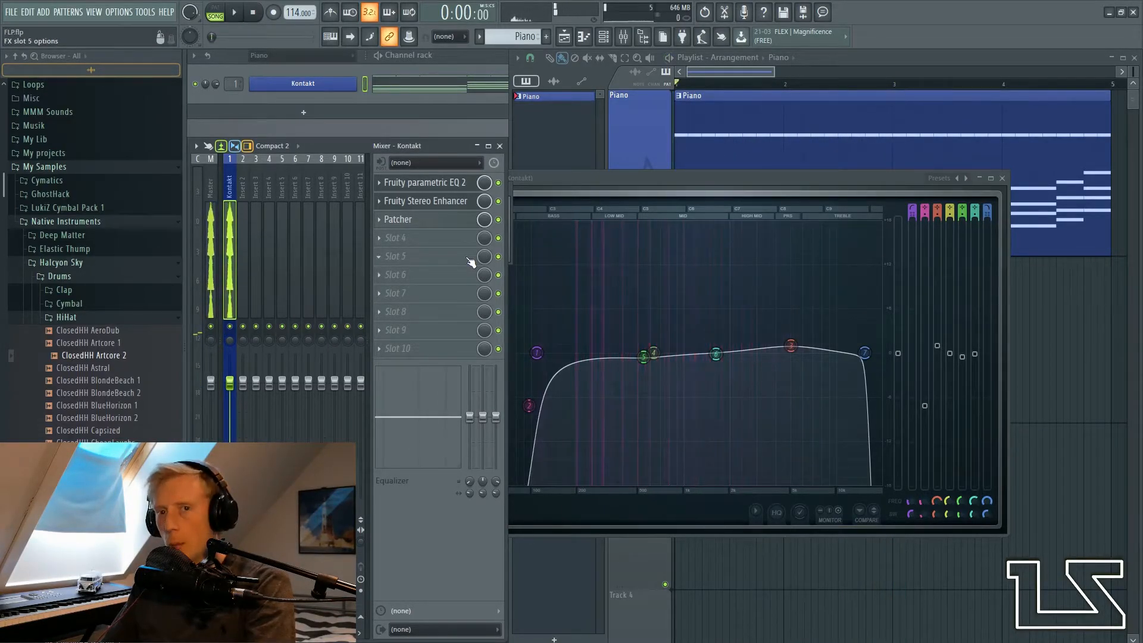
Step: Delete the Fruity Stereo Enhancer from the Kontakt insert and compare playback with Patcher bypassed and enabled
{"action": "left_click", "coordinate": [379, 202]}
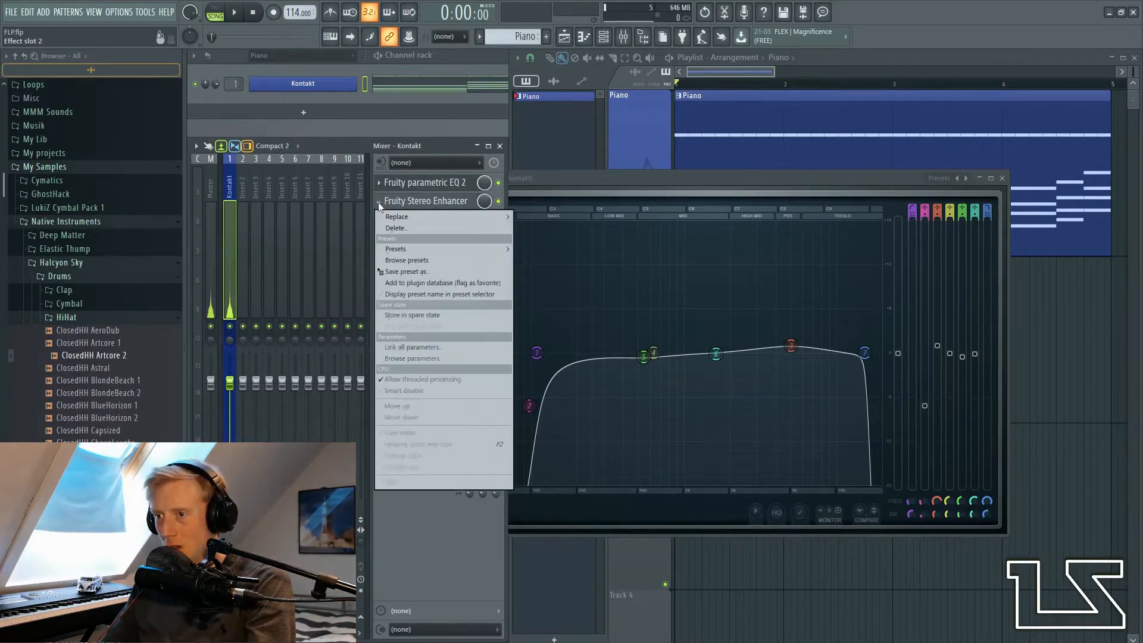
{"action": "left_click", "coordinate": [410, 228]}
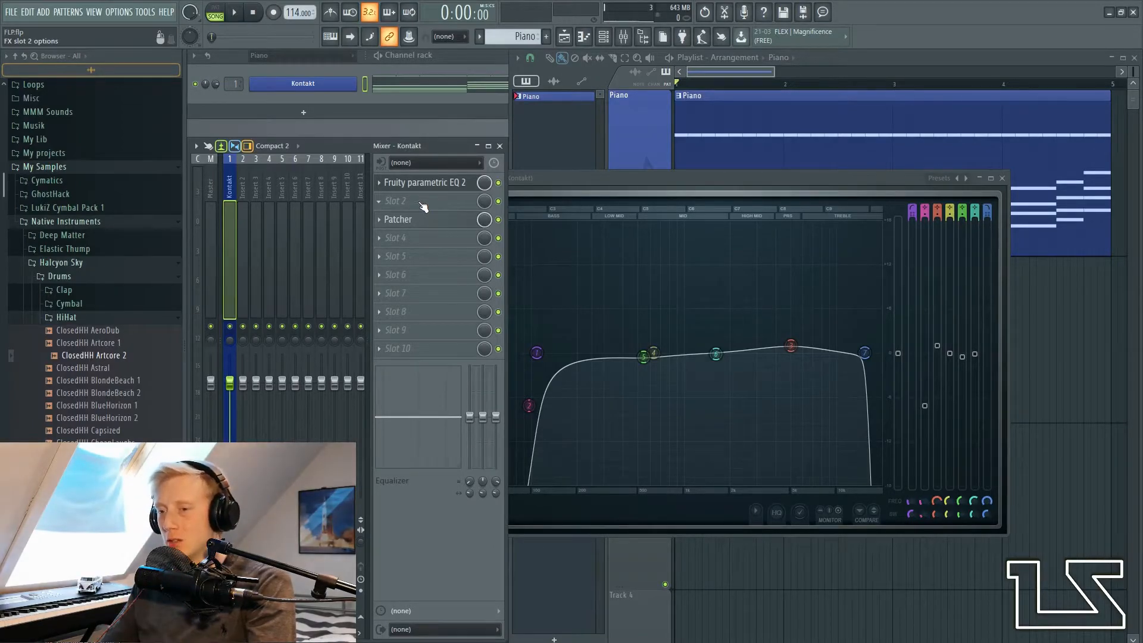
{"action": "key", "text": "space"}
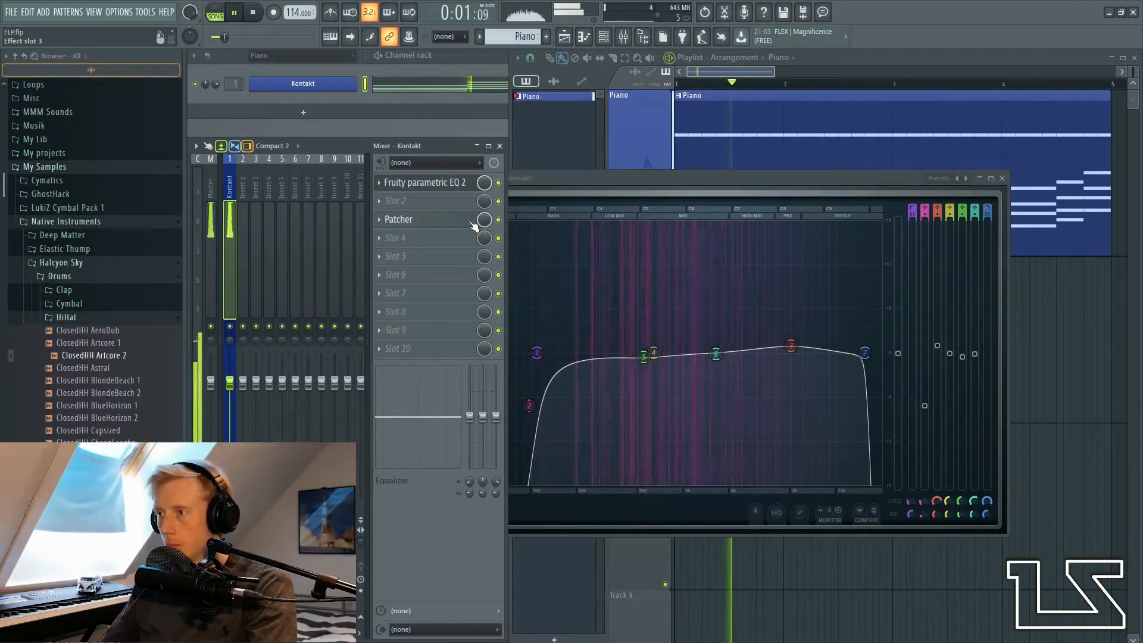
{"action": "key", "text": "space"}
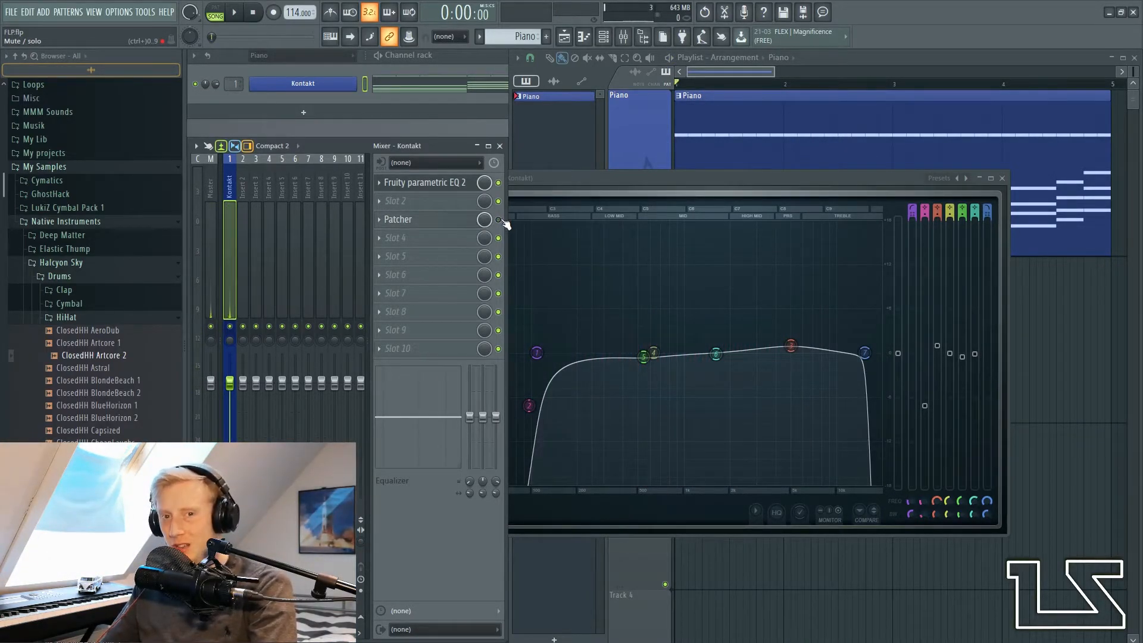
{"action": "key", "text": "space"}
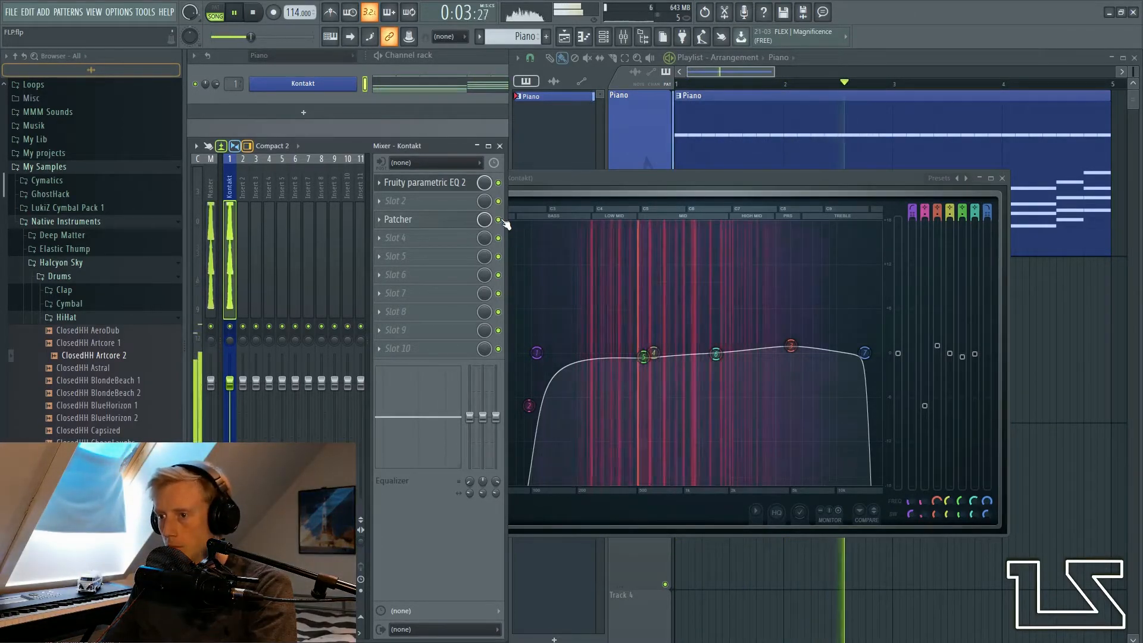
{"action": "key", "text": "space"}
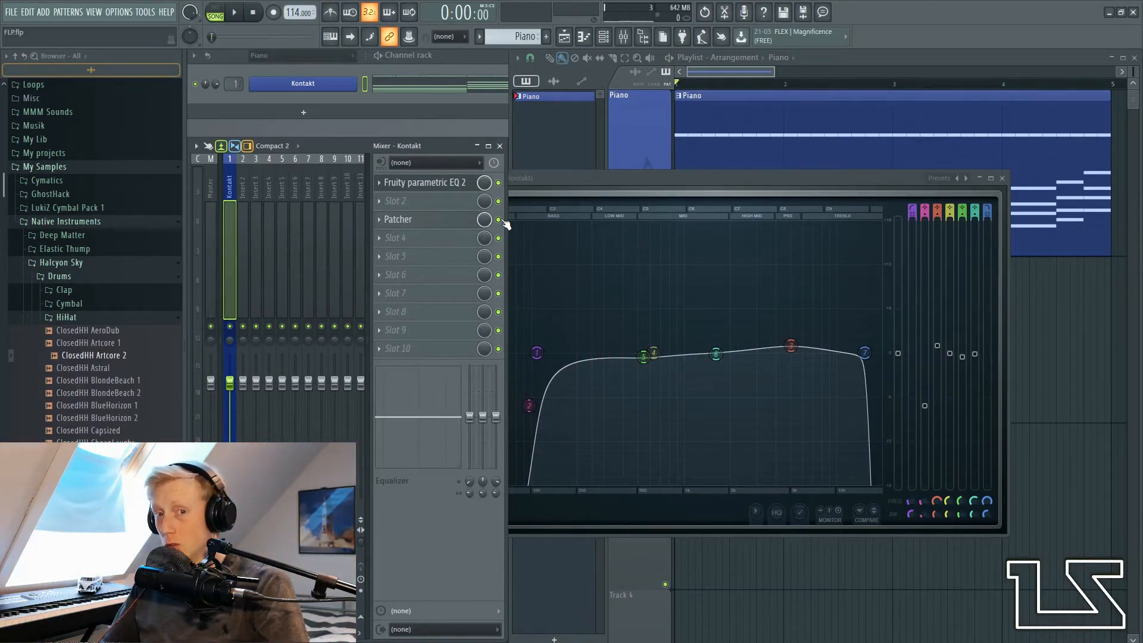
Step: Load a new, empty Patcher into slot 4 of the Kontakt insert
{"action": "left_click", "coordinate": [426, 244]}
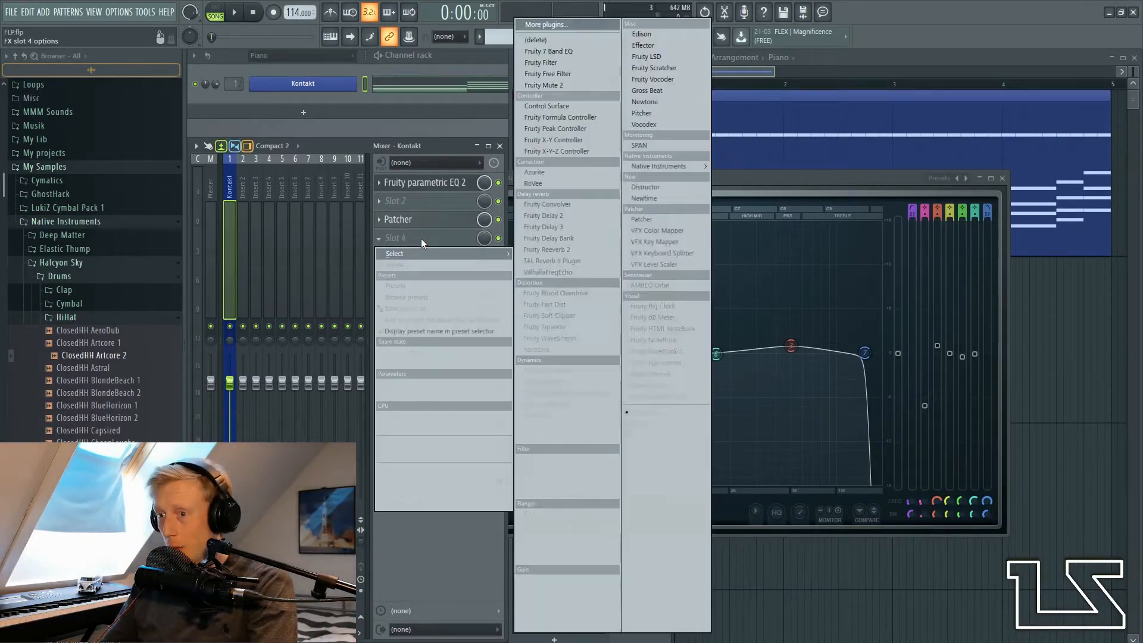
{"action": "left_click", "coordinate": [516, 181]}
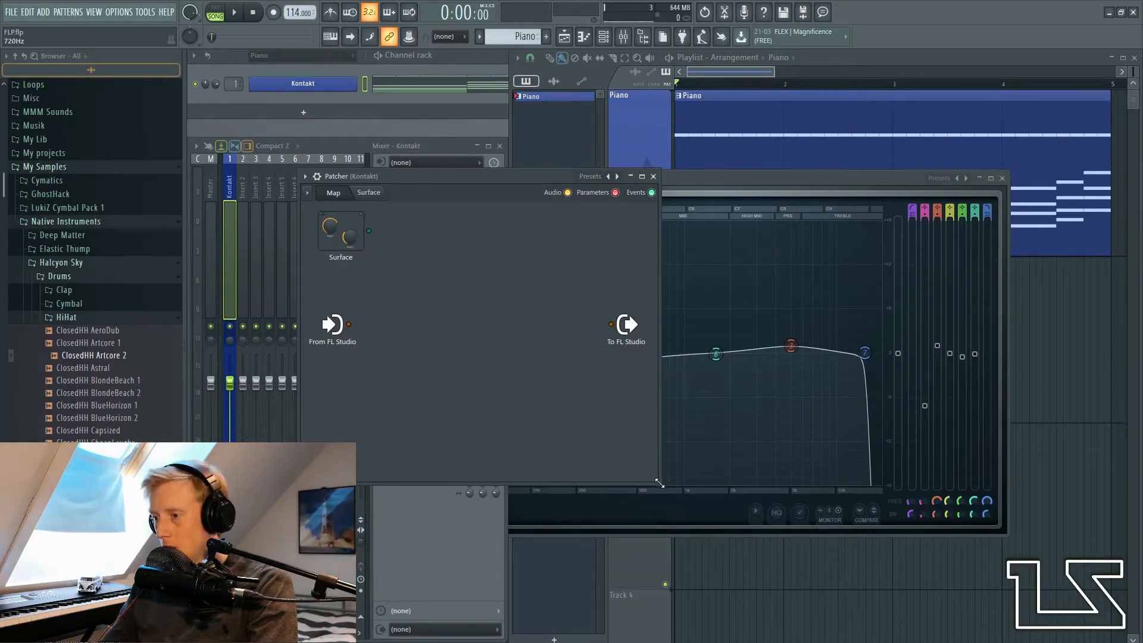
Step: Enlarge the empty Patcher, space its input and output apart, connect them directly, and check the routing of the first Patcher for comparison
{"action": "left_click_drag", "start_coordinate": [659, 483], "coordinate": [829, 560]}
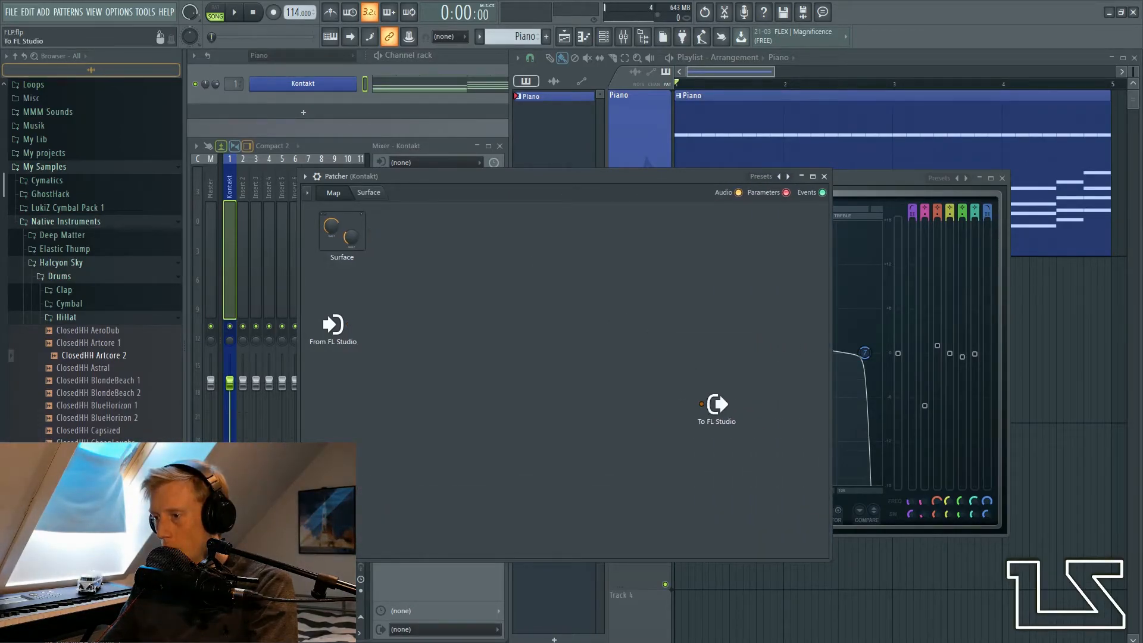
{"action": "left_click_drag", "start_coordinate": [333, 325], "coordinate": [355, 400]}
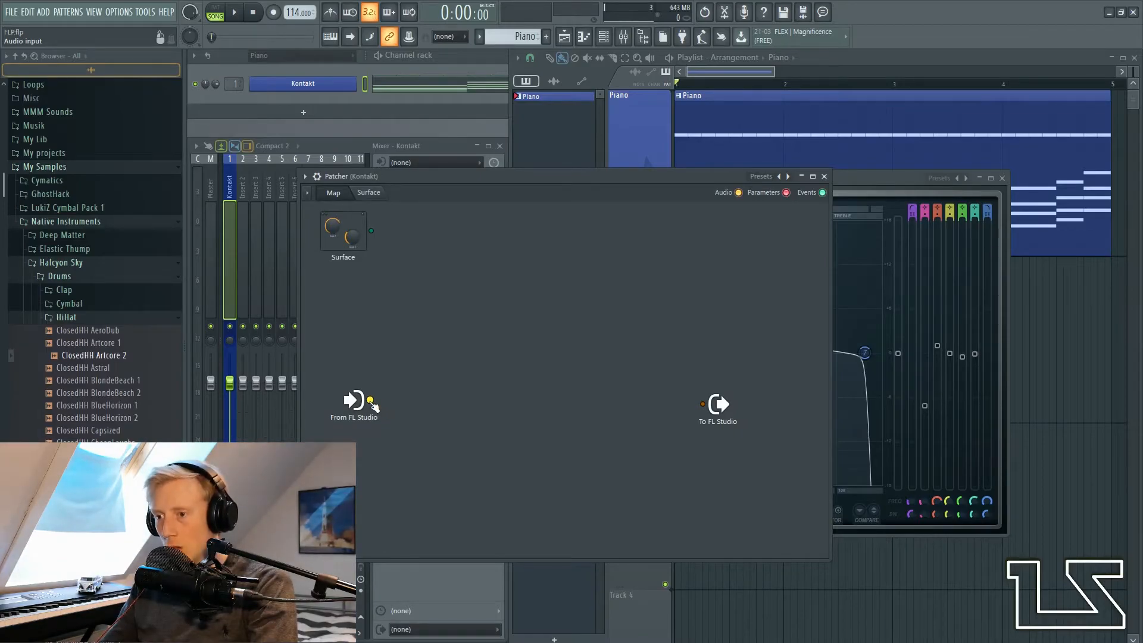
{"action": "left_click_drag", "start_coordinate": [599, 410], "coordinate": [702, 404]}
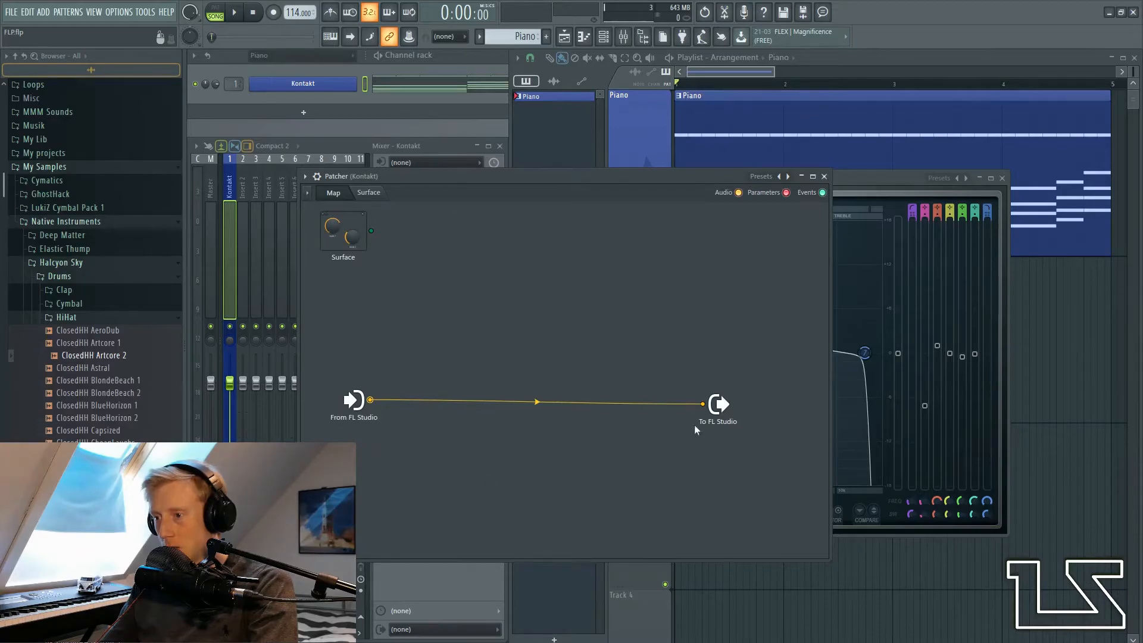
{"action": "left_click_drag", "start_coordinate": [481, 176], "coordinate": [712, 229]}
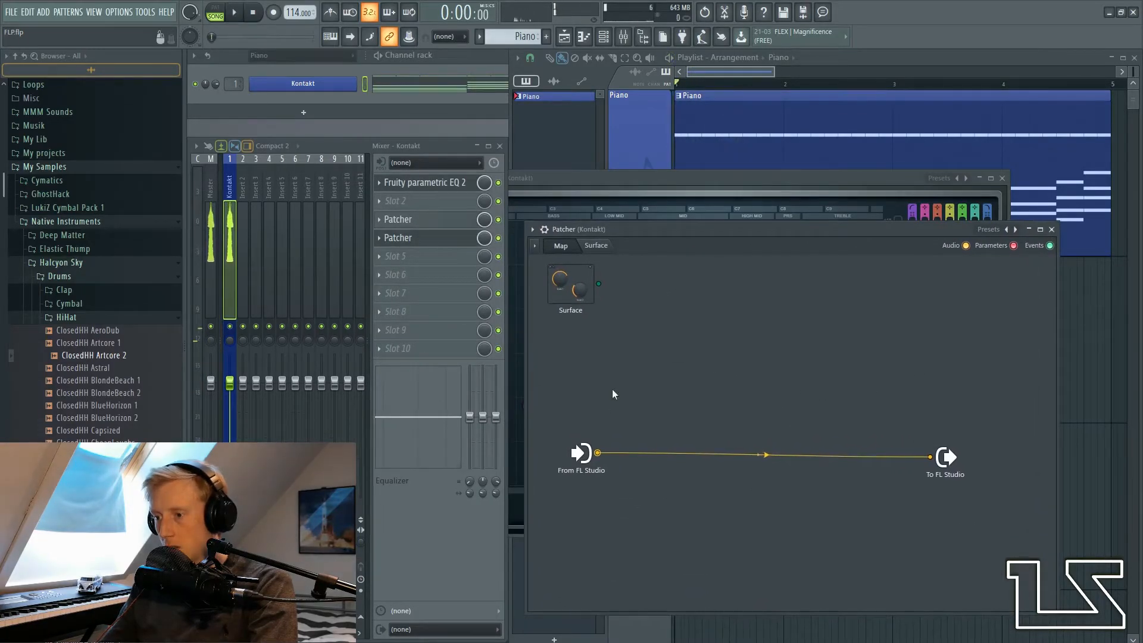
{"action": "left_click", "coordinate": [429, 221]}
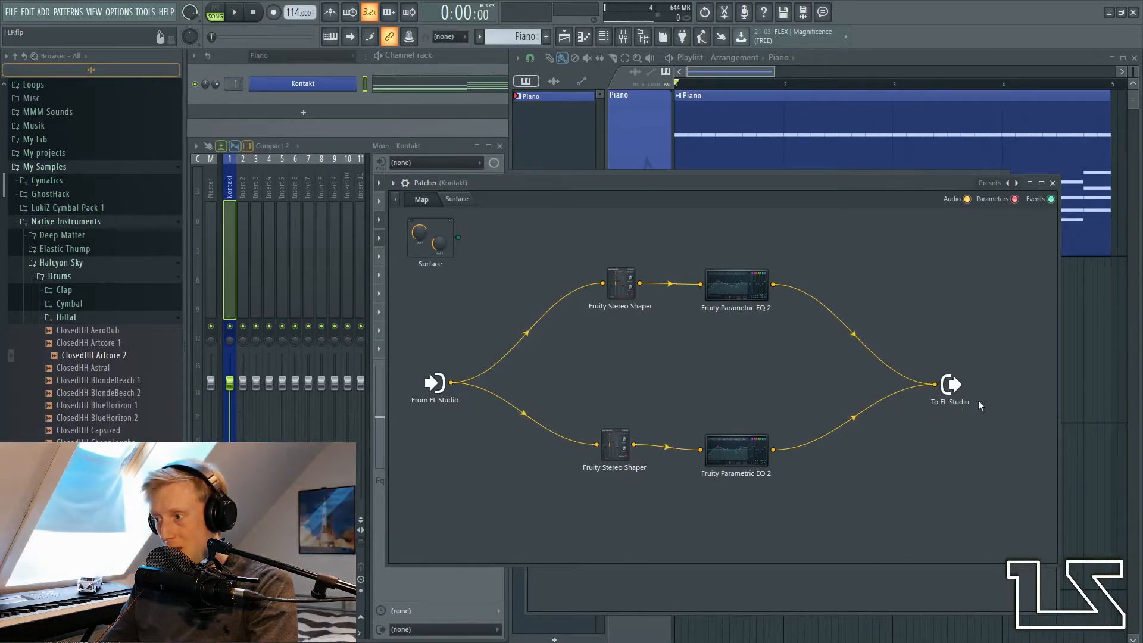
{"action": "left_click", "coordinate": [1053, 183]}
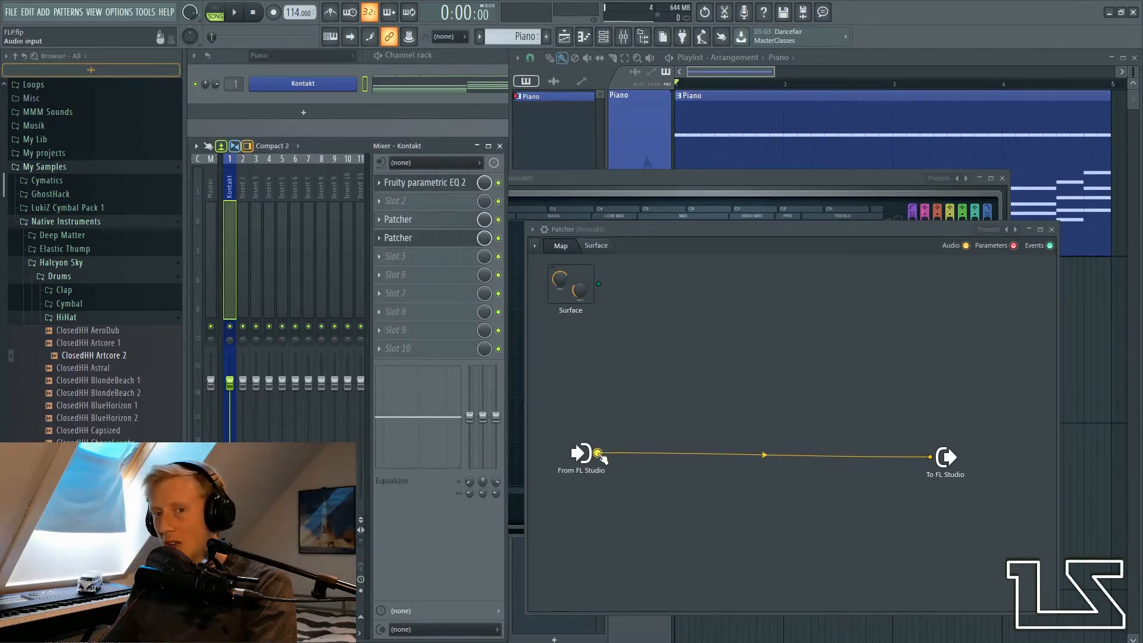
Step: Add Fruity Reeverb 2 above the direct connection and feed it from the Patcher's FL Studio input
{"action": "right_click", "coordinate": [627, 399]}
{"action": "mouse_move", "coordinate": [684, 418]}
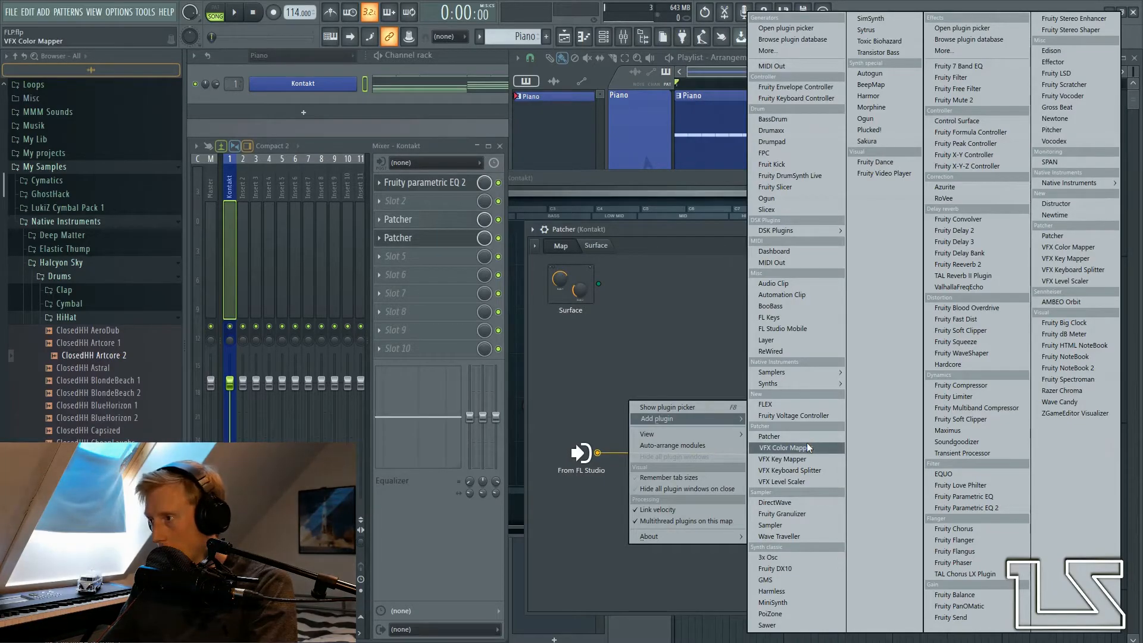
{"action": "left_click", "coordinate": [966, 263]}
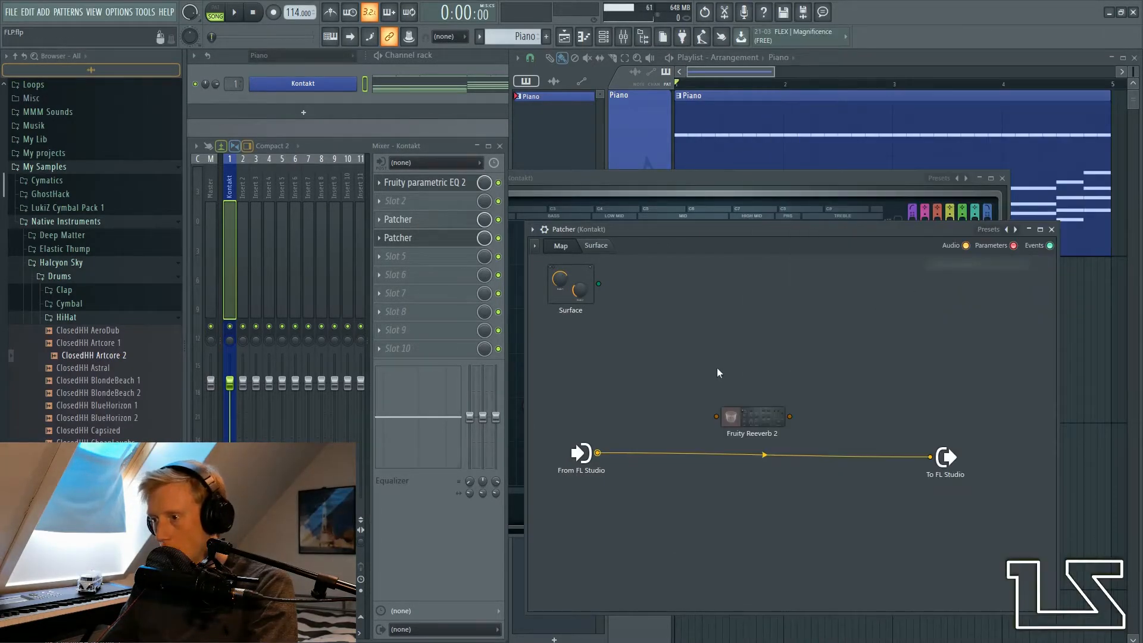
{"action": "left_click_drag", "start_coordinate": [760, 424], "coordinate": [728, 377]}
{"action": "left_click_drag", "start_coordinate": [597, 452], "coordinate": [658, 403]}
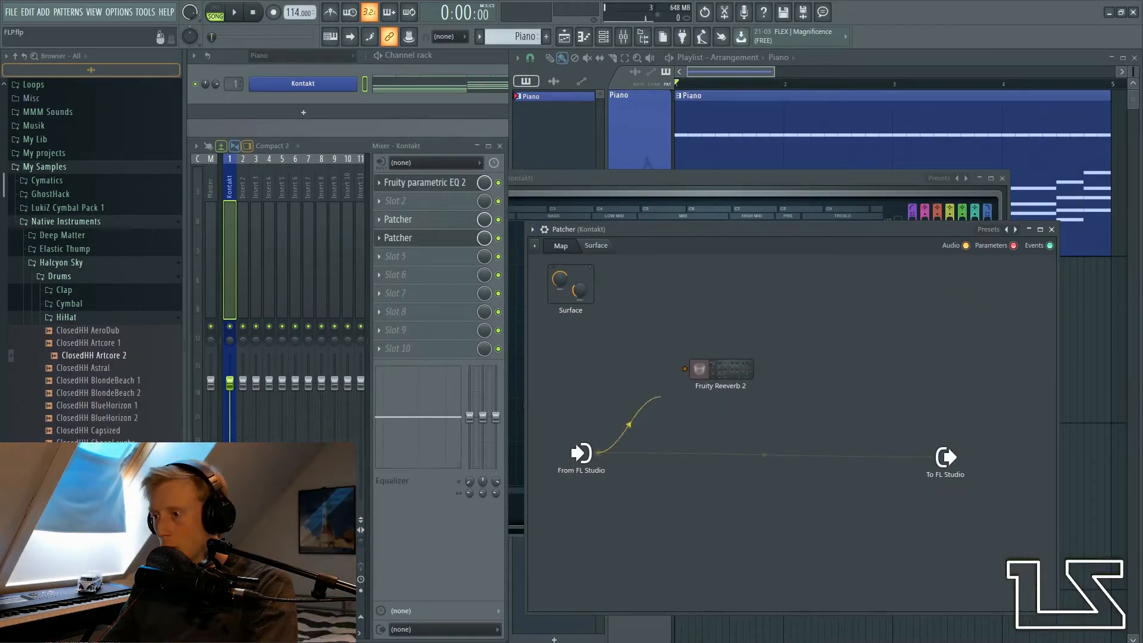
Step: Set Fruity Reeverb 2's dry level to minimum and its wet level to 100%
{"action": "double_click", "coordinate": [744, 374]}
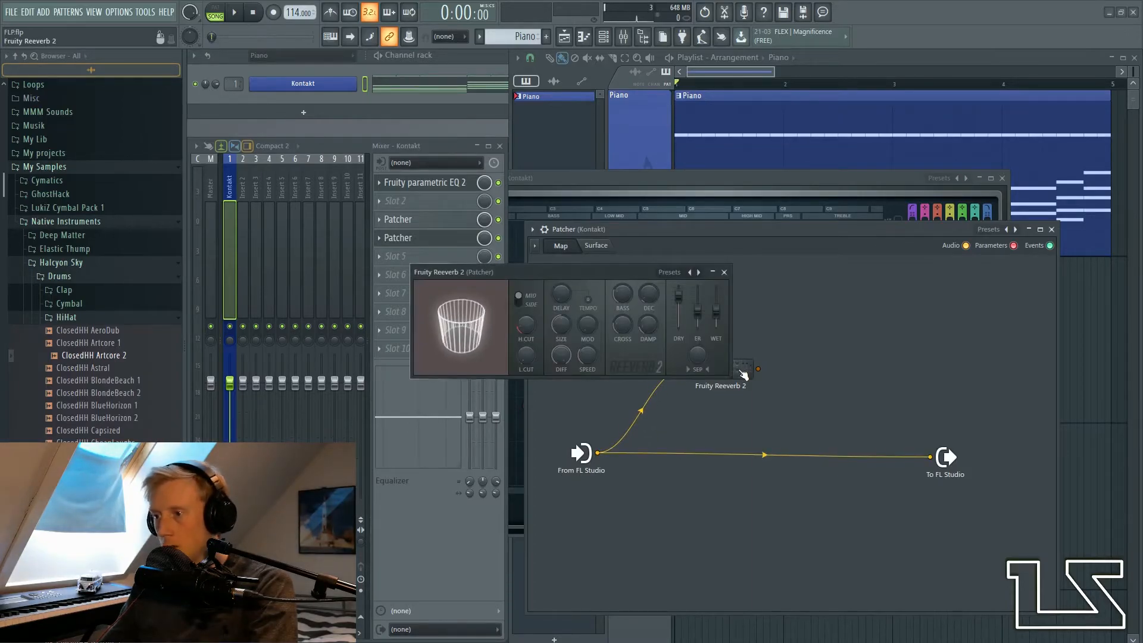
{"action": "left_click_drag", "start_coordinate": [678, 296], "coordinate": [678, 326]}
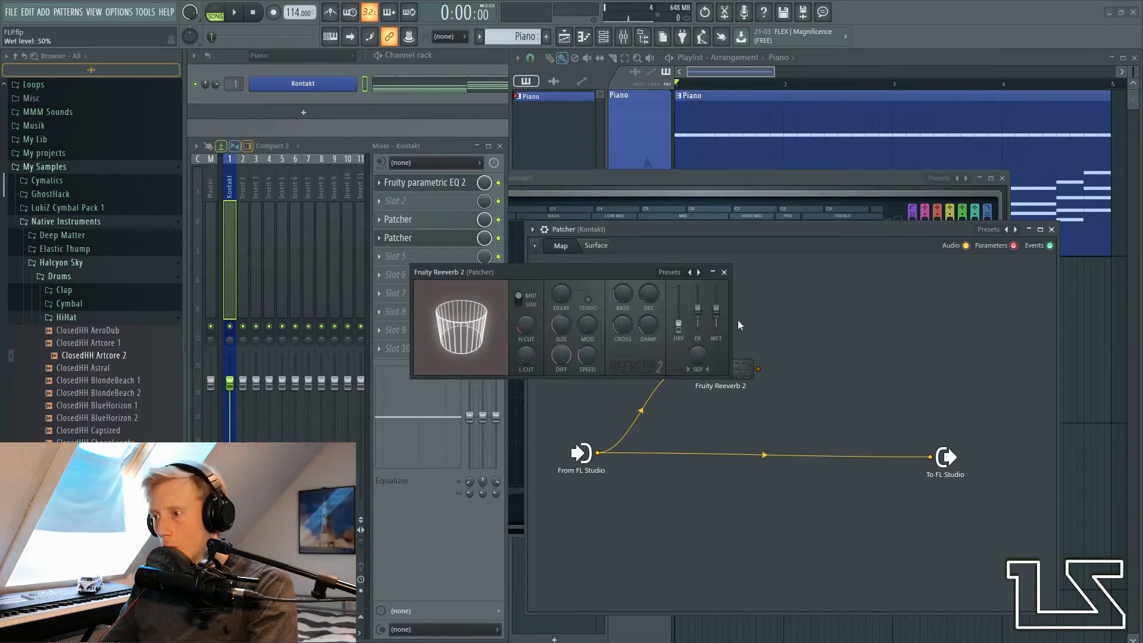
{"action": "right_click", "coordinate": [722, 316]}
{"action": "left_click", "coordinate": [738, 325]}
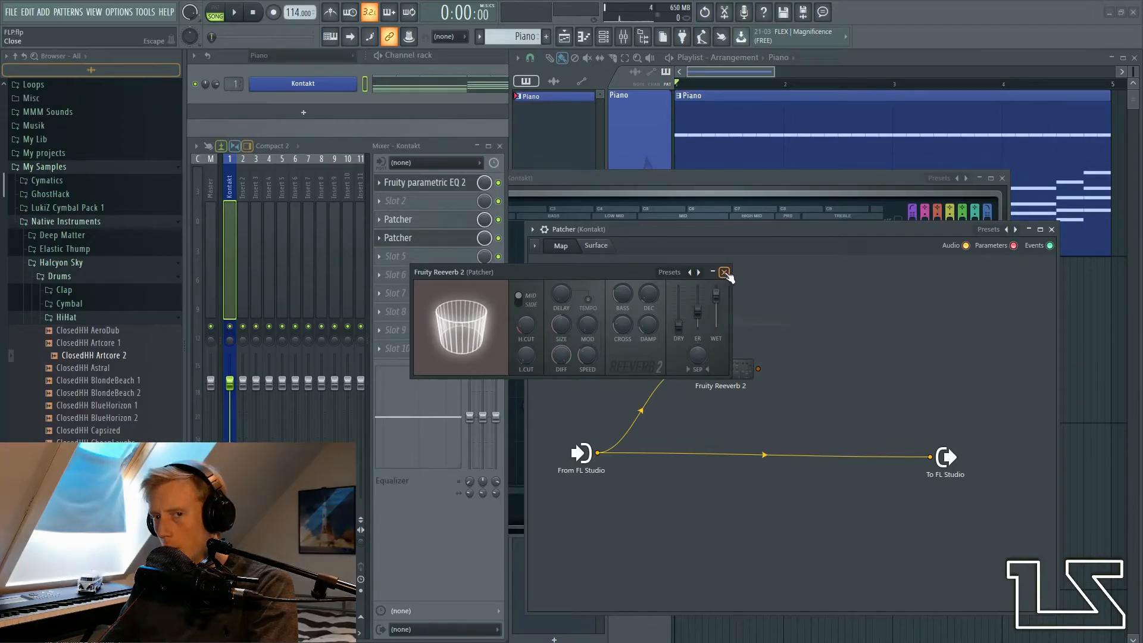
{"action": "left_click", "coordinate": [724, 272]}
Step: Insert two Fruity Stereo Shapers after Fruity Reeverb 2 and arrange them as parallel upper and lower branches
{"action": "right_click", "coordinate": [759, 370]}
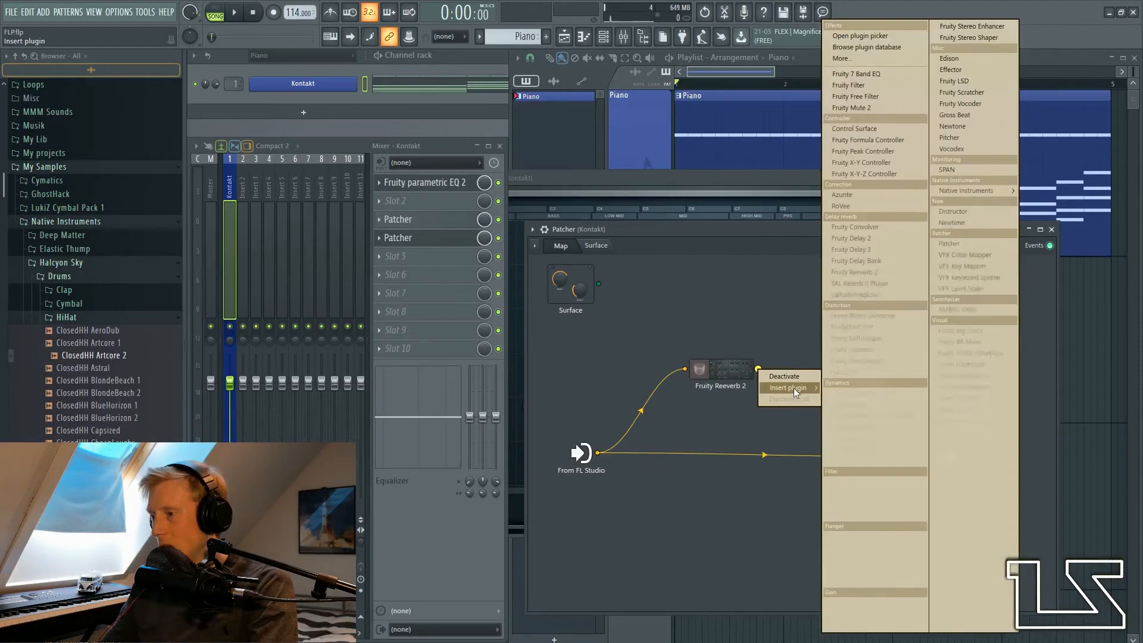
{"action": "mouse_move", "coordinate": [794, 387]}
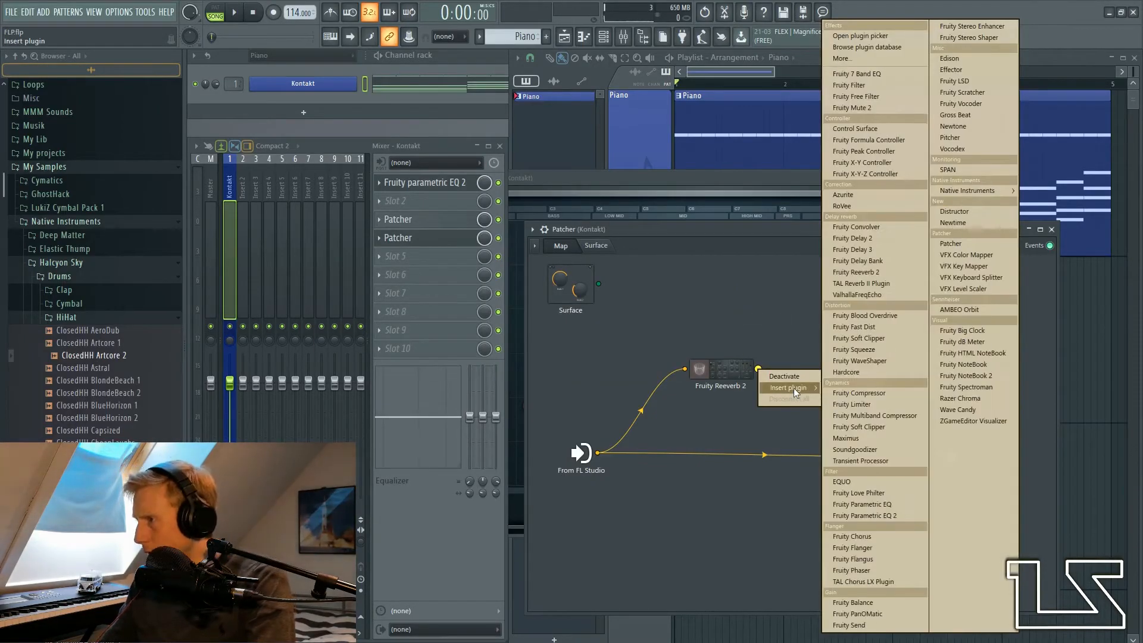
{"action": "left_click", "coordinate": [982, 38]}
{"action": "left_click_drag", "start_coordinate": [768, 410], "coordinate": [817, 310]}
{"action": "right_click", "coordinate": [758, 371]}
{"action": "mouse_move", "coordinate": [786, 395]}
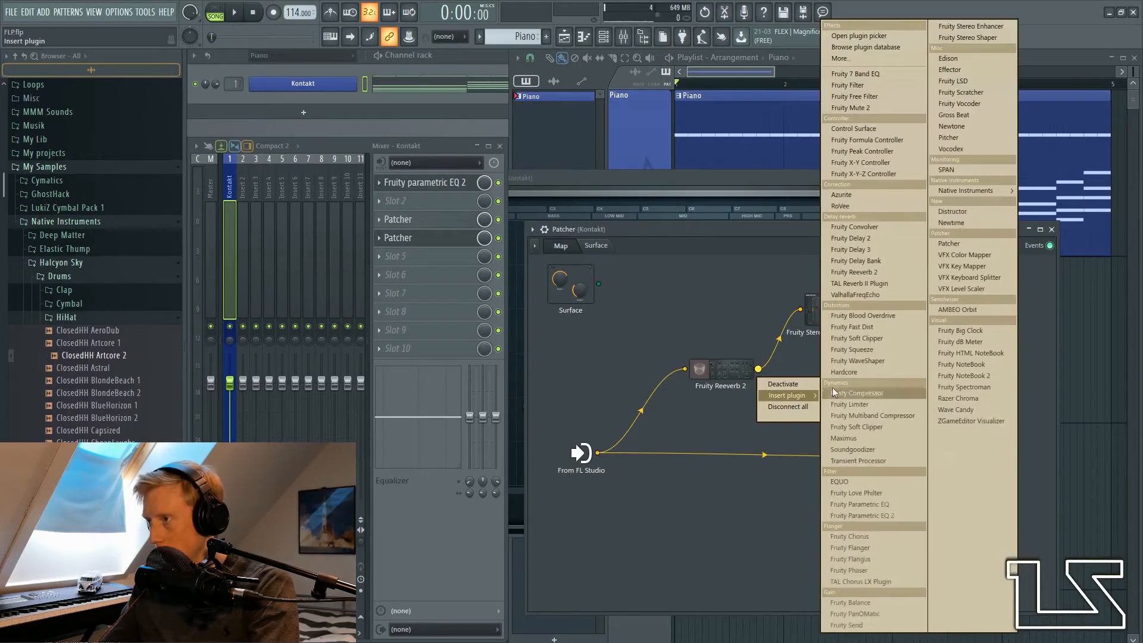
{"action": "left_click", "coordinate": [971, 37]}
{"action": "left_click_drag", "start_coordinate": [768, 411], "coordinate": [838, 345]}
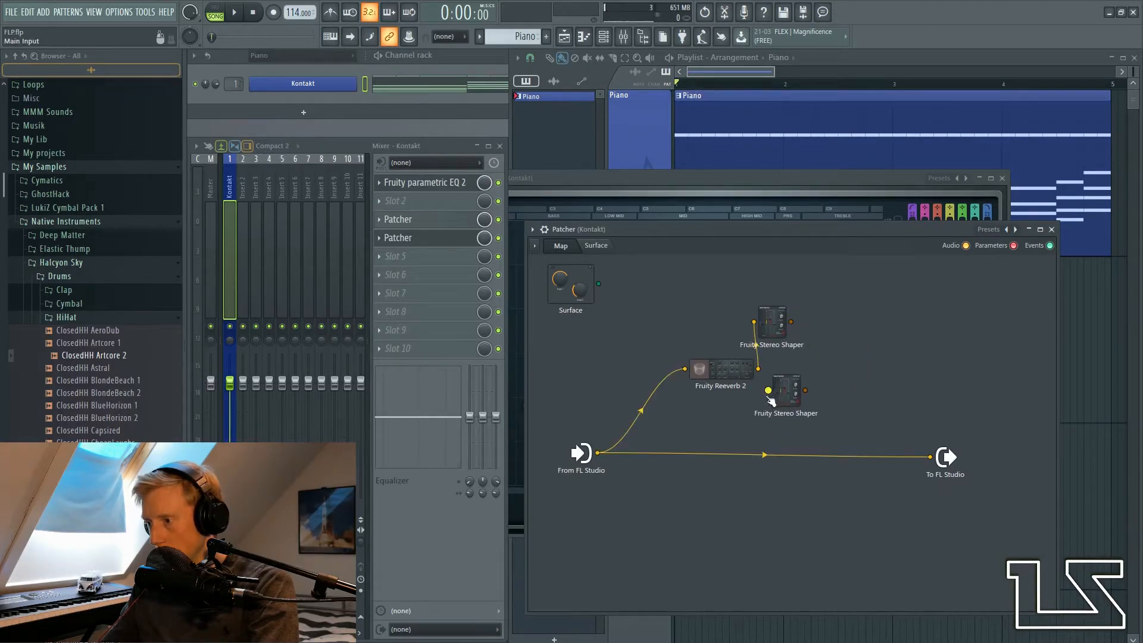
{"action": "left_click_drag", "start_coordinate": [783, 336], "coordinate": [803, 325]}
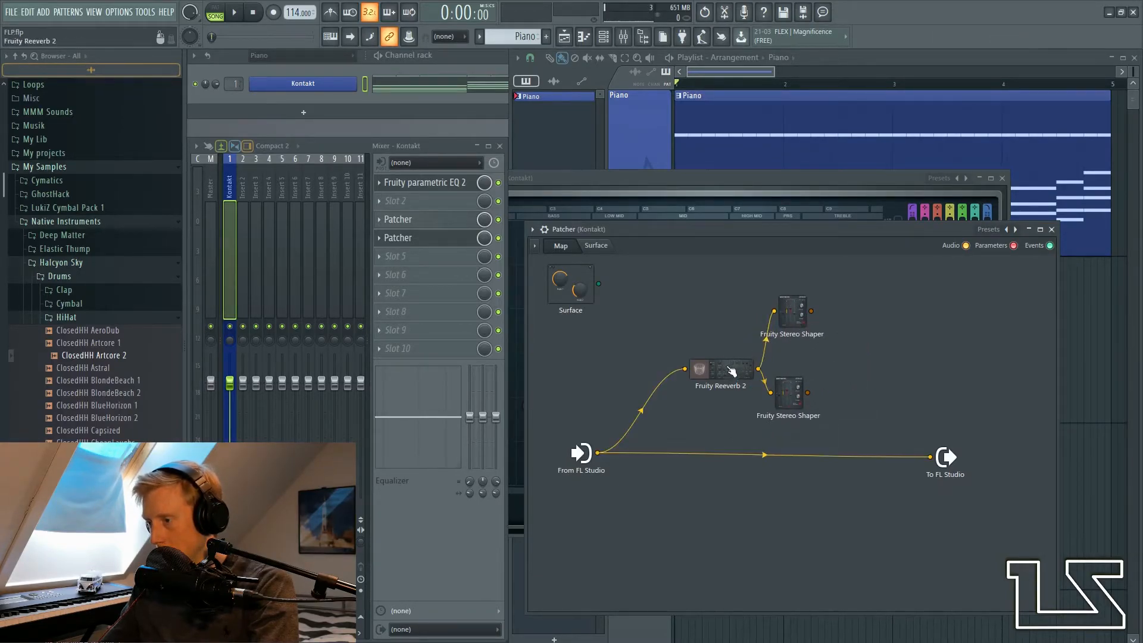
{"action": "left_click_drag", "start_coordinate": [731, 370], "coordinate": [727, 360]}
{"action": "left_click_drag", "start_coordinate": [791, 397], "coordinate": [798, 393]}
Step: Silence the left channel volume in the upper Fruity Stereo Shaper and the right channel volume in the lower one
{"action": "double_click", "coordinate": [800, 325]}
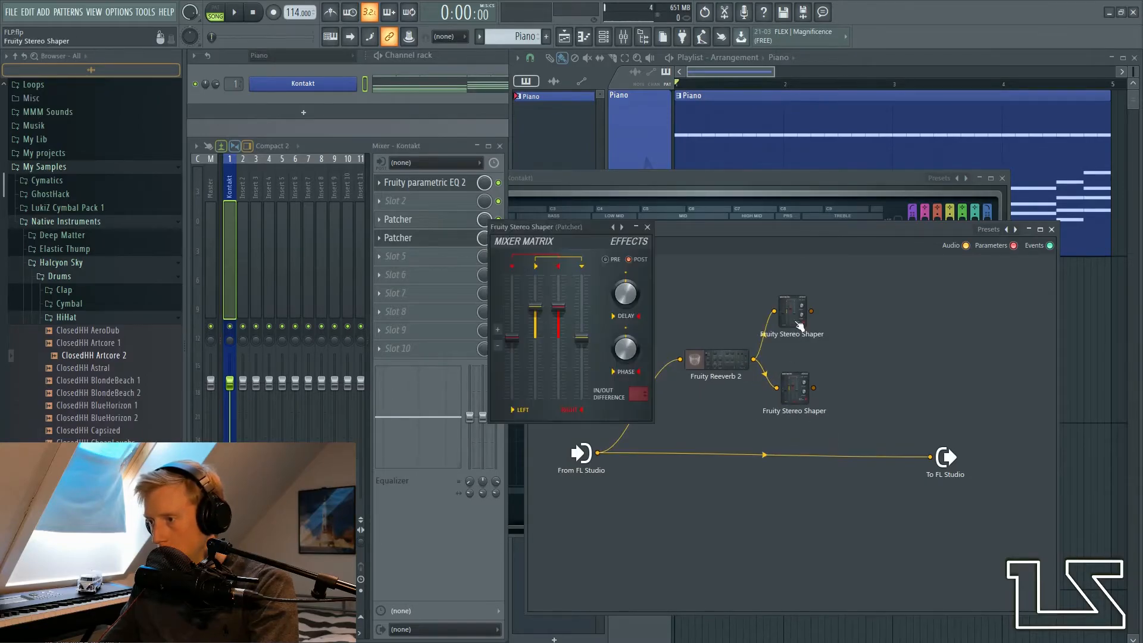
{"action": "right_click", "coordinate": [538, 311]}
{"action": "left_click", "coordinate": [555, 317]}
{"action": "left_click_drag", "start_coordinate": [537, 310], "coordinate": [538, 340]}
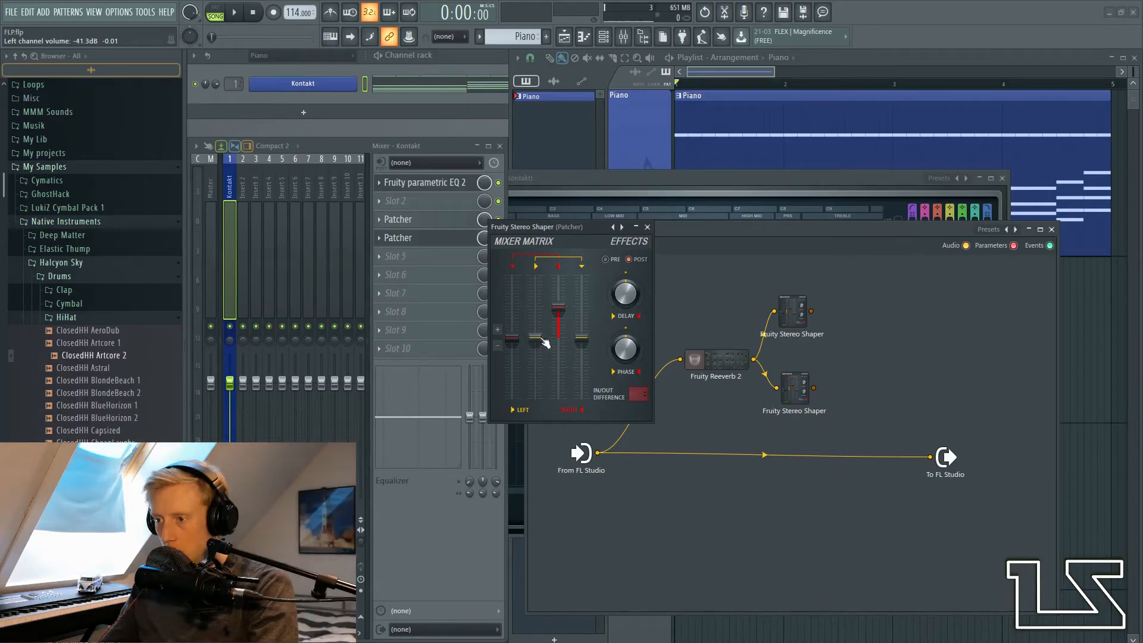
{"action": "left_click", "coordinate": [647, 227]}
{"action": "double_click", "coordinate": [794, 393]}
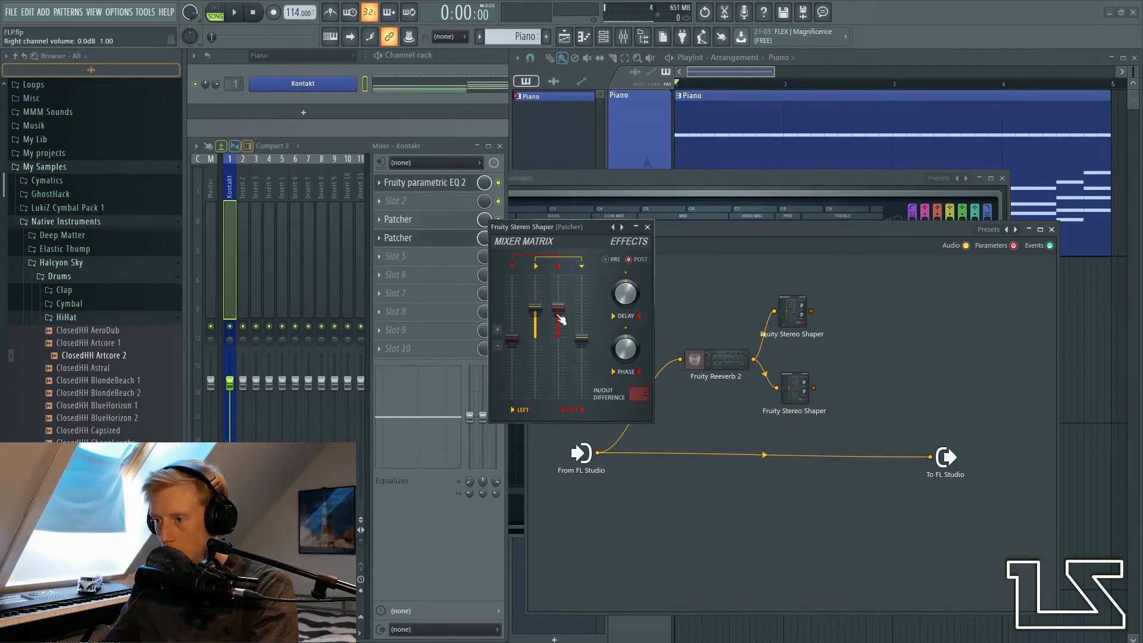
{"action": "left_click_drag", "start_coordinate": [562, 319], "coordinate": [563, 348]}
{"action": "left_click", "coordinate": [647, 227]}
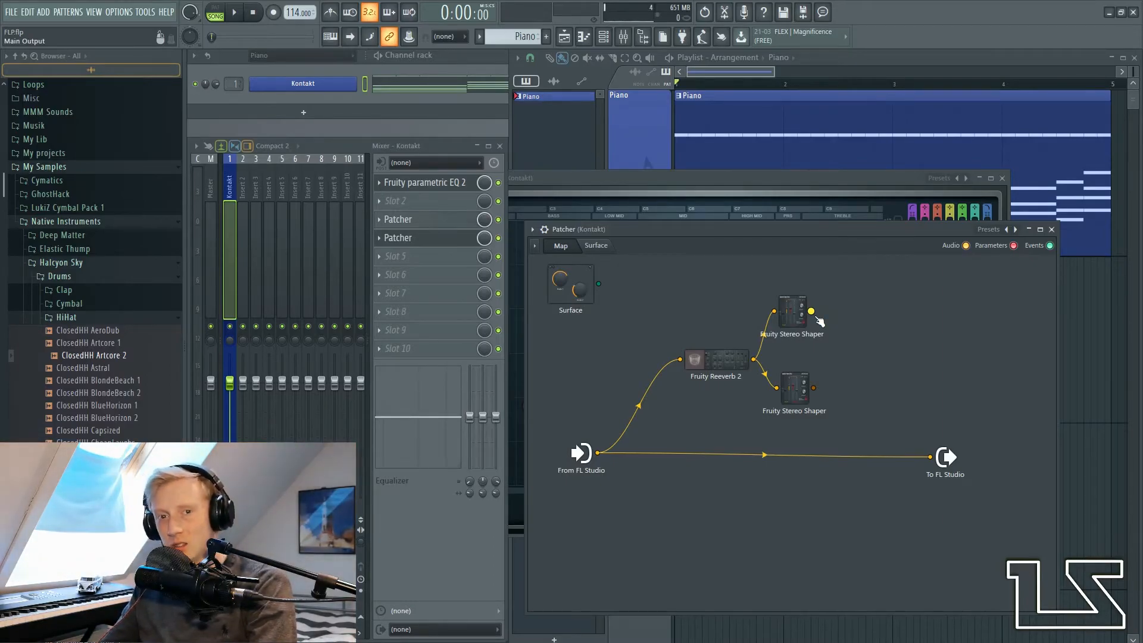
Step: Add a Fruity Parametric EQ 2 after each Stereo Shaper, route both to the FL Studio output, and tidy the module layout
{"action": "left_click_drag", "start_coordinate": [796, 316], "coordinate": [803, 316]}
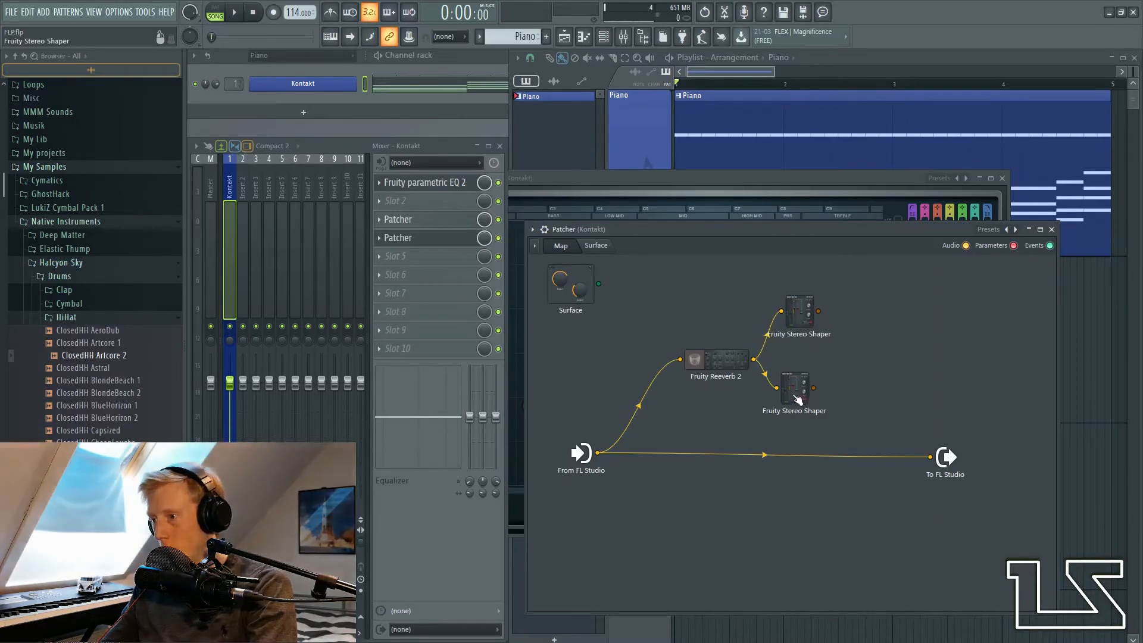
{"action": "left_click_drag", "start_coordinate": [797, 394], "coordinate": [805, 393]}
{"action": "right_click", "coordinate": [822, 388]}
{"action": "mouse_move", "coordinate": [858, 409]}
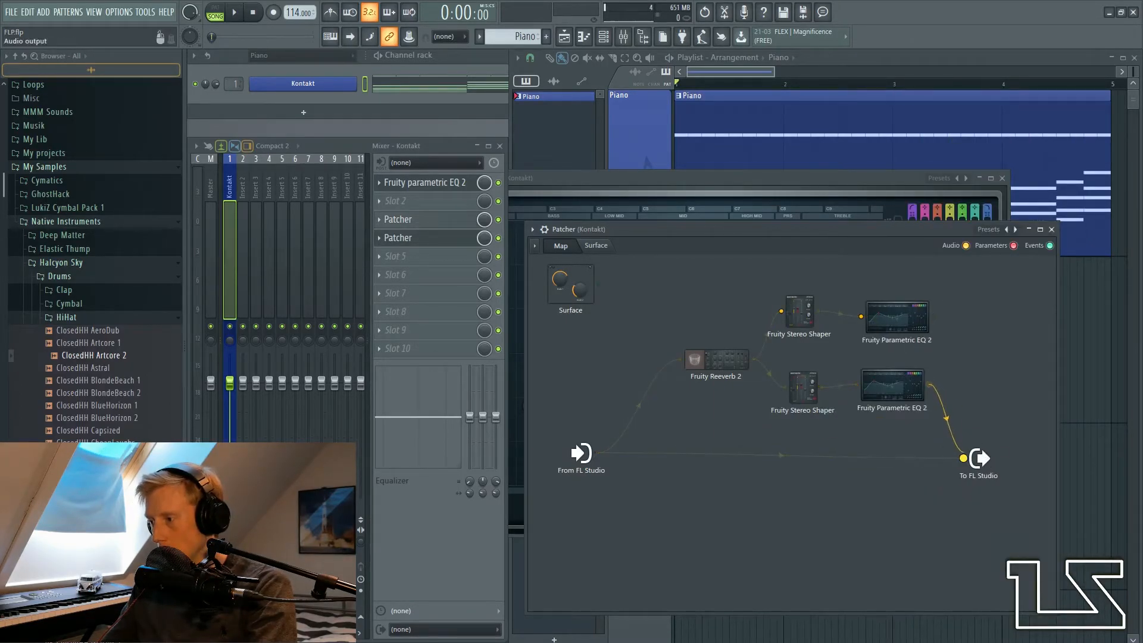
{"action": "left_click_drag", "start_coordinate": [718, 359], "coordinate": [707, 356]}
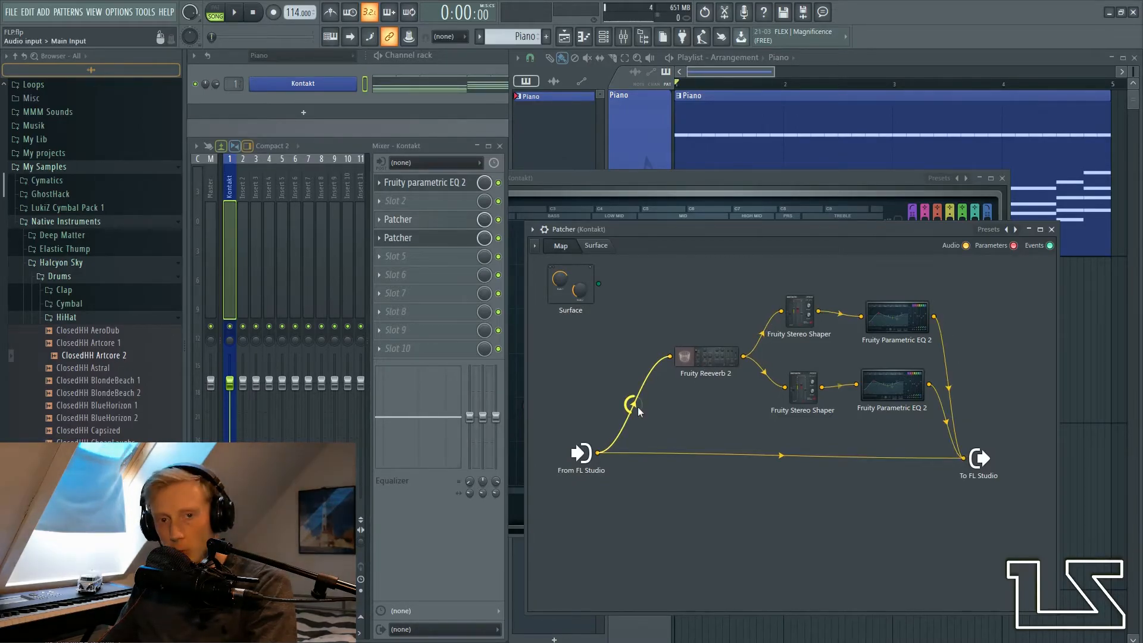
Step: Audition the piano with the reverb branch muted, and with the branch active, lower Fruity Reeverb 2's wet level during playback
{"action": "key", "text": "space"}
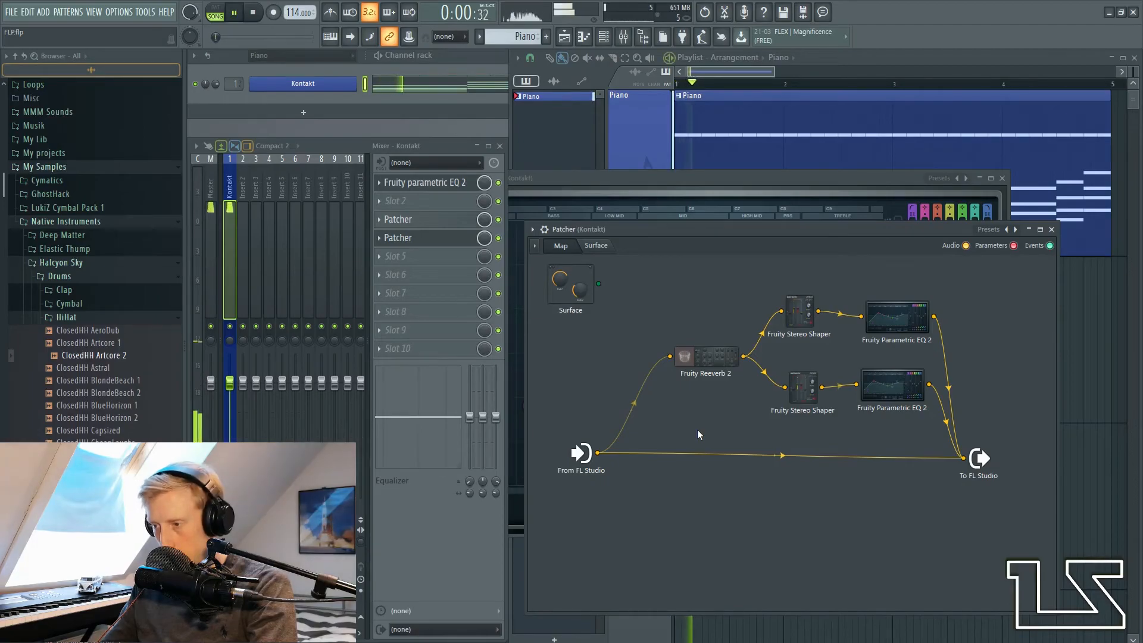
{"action": "key", "text": "space"}
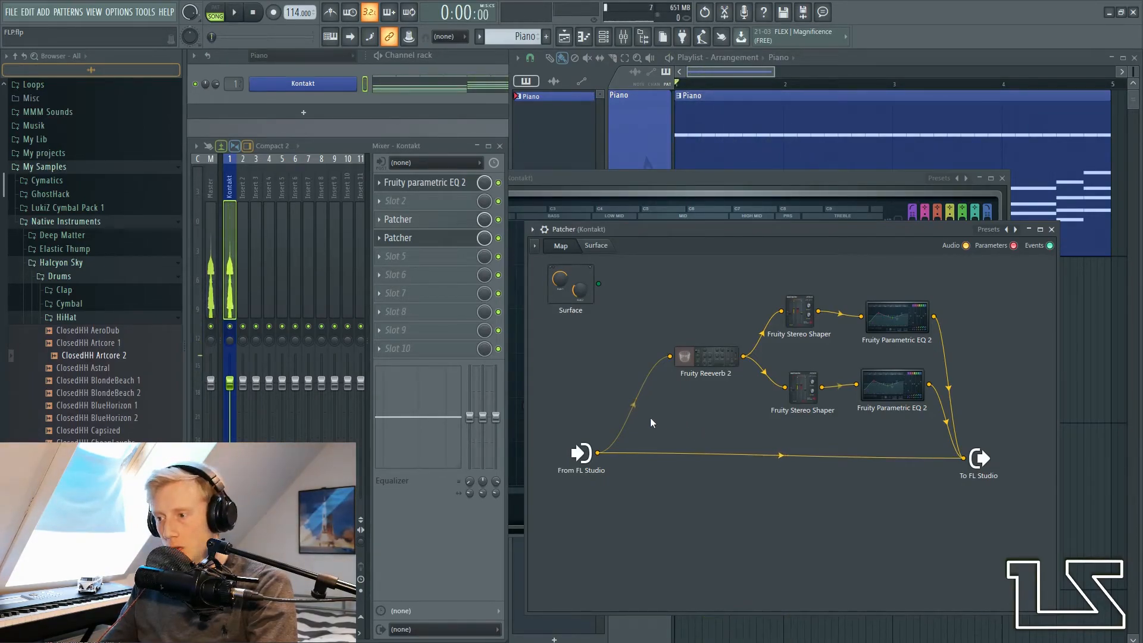
{"action": "double_click", "coordinate": [708, 362]}
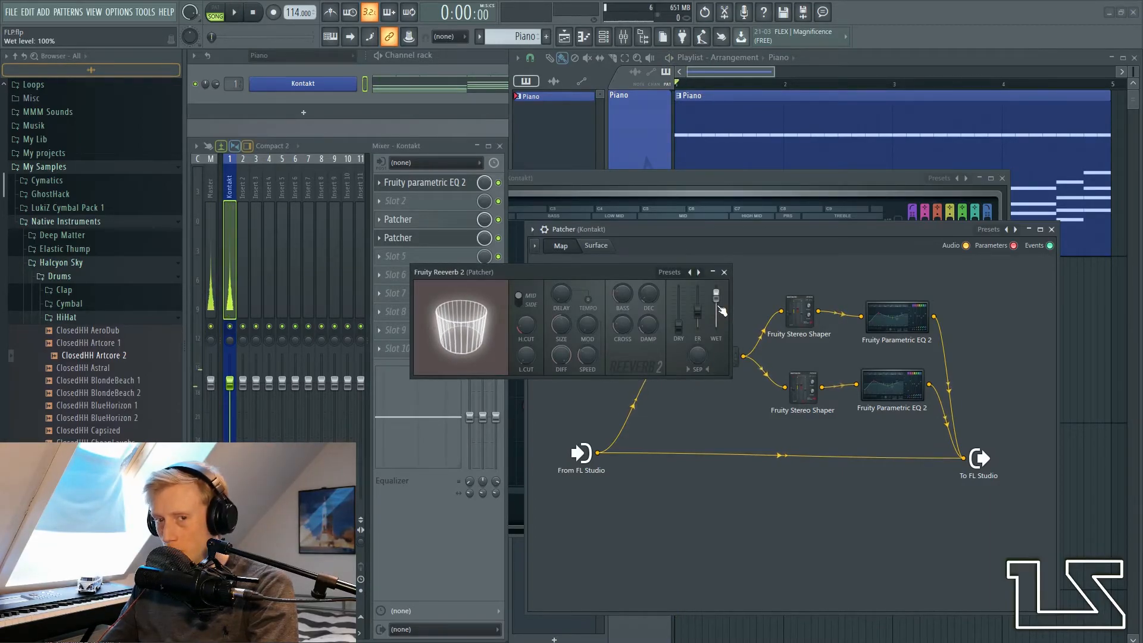
{"action": "key", "text": "space"}
{"action": "left_click_drag", "start_coordinate": [719, 306], "coordinate": [719, 316]}
{"action": "left_click_drag", "start_coordinate": [717, 316], "coordinate": [720, 319]}
{"action": "key", "text": "space"}
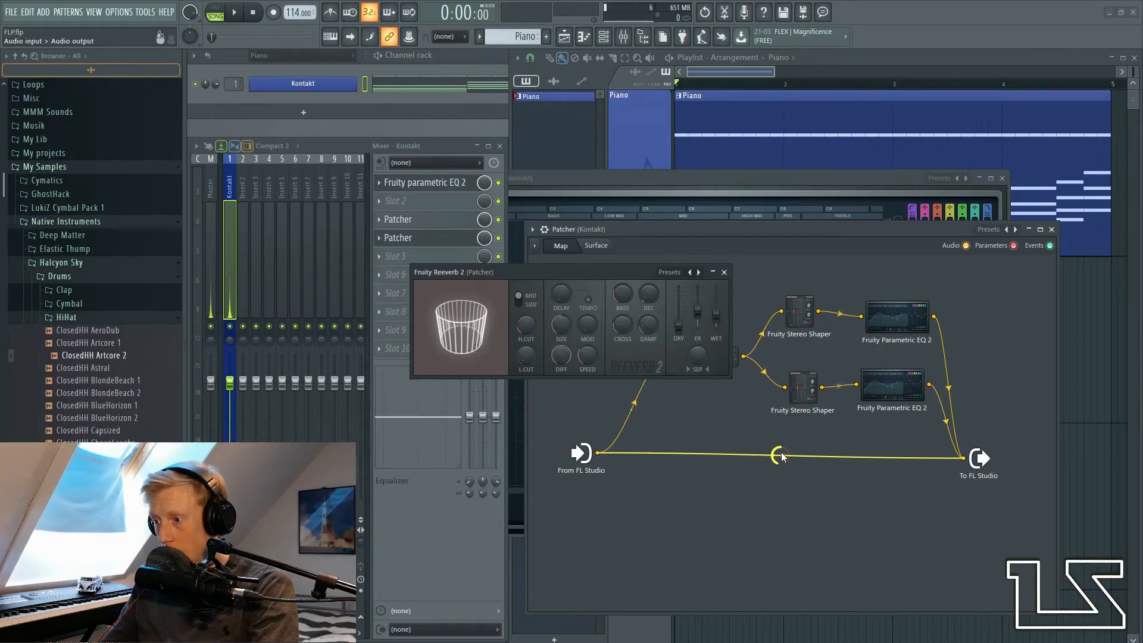
Step: Listen to the reverb branch alone with the direct input-to-output connection muted, and close Fruity Reeverb 2
{"action": "key", "text": "space"}
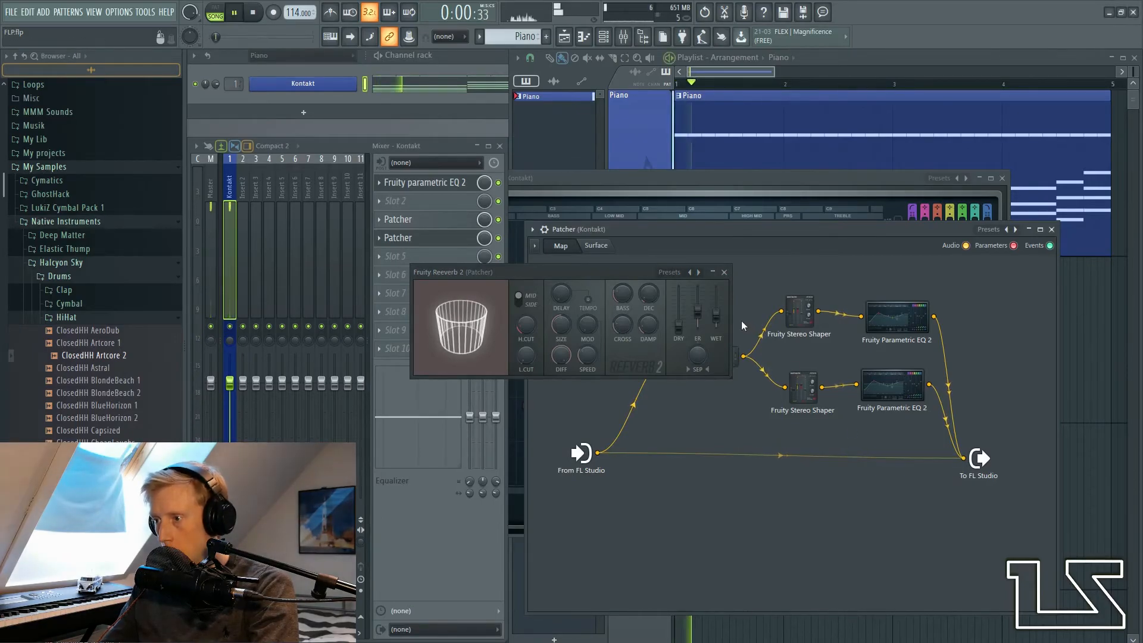
{"action": "key", "text": "space"}
{"action": "left_click", "coordinate": [724, 272]}
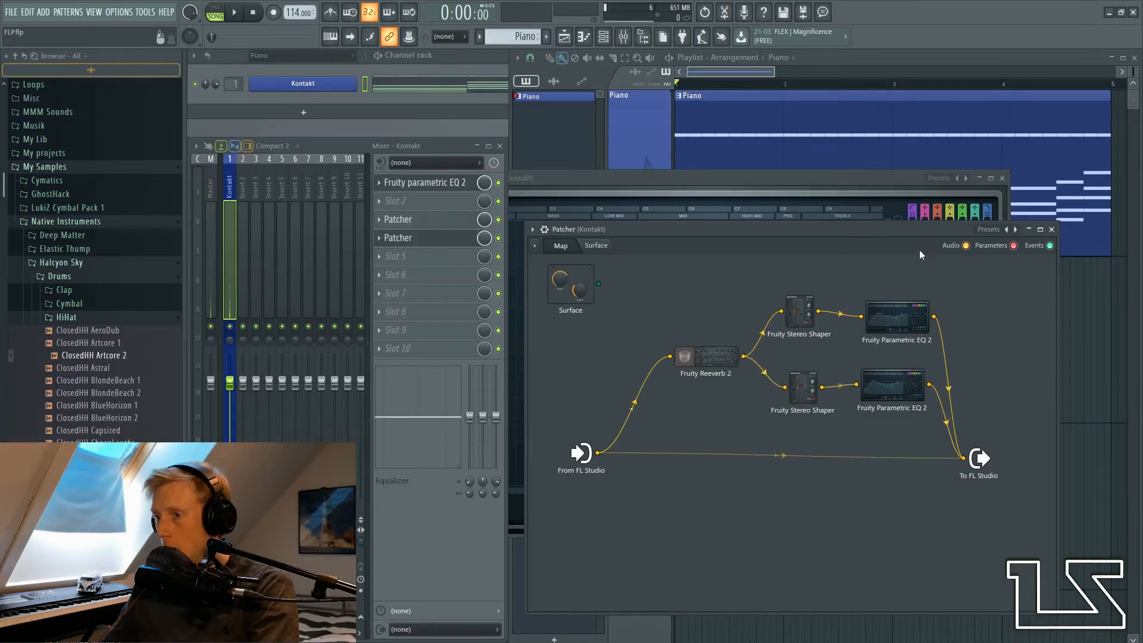
Step: Review the two Fruity Parametric EQ 2 curves in the slot 3 Patcher as a reference for the left and right branches
{"action": "left_click", "coordinate": [397, 219]}
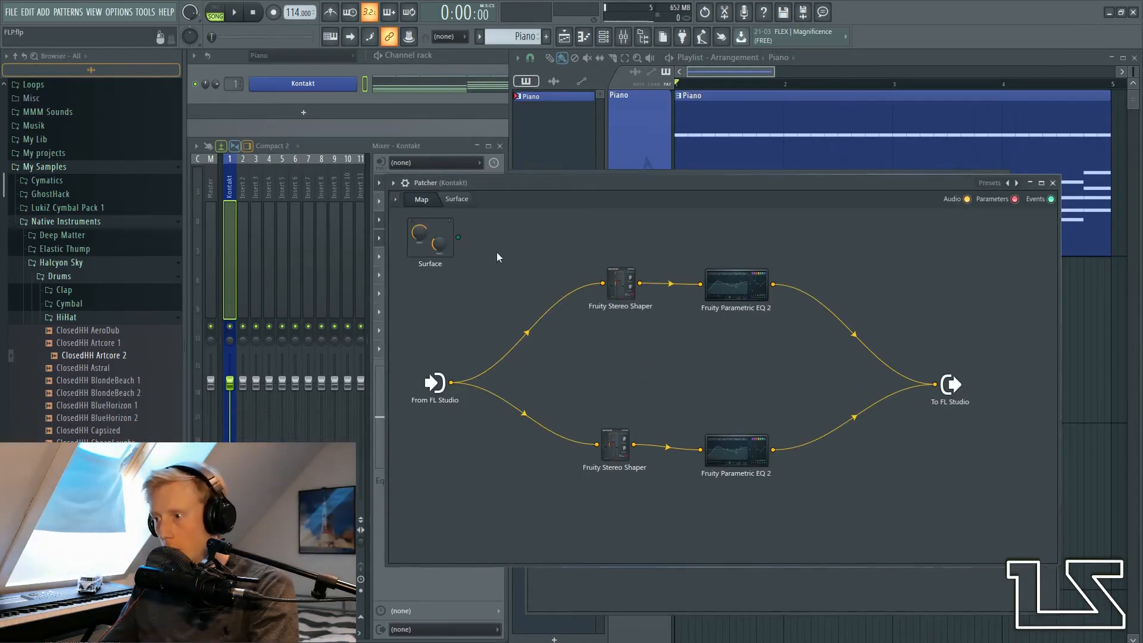
{"action": "left_click", "coordinate": [738, 290]}
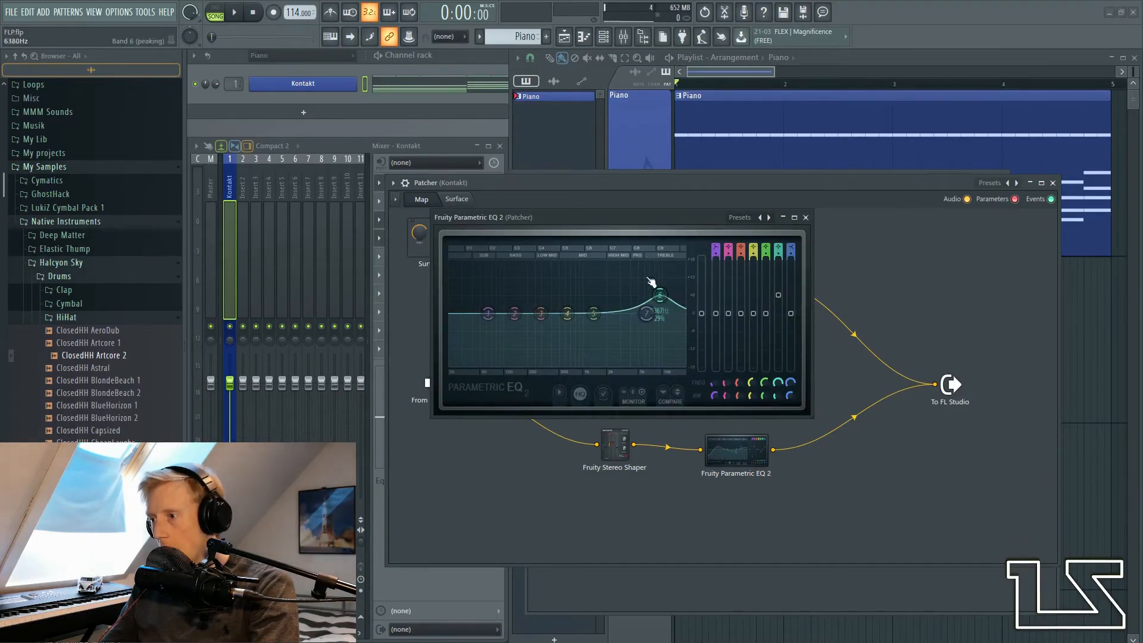
{"action": "left_click", "coordinate": [740, 458]}
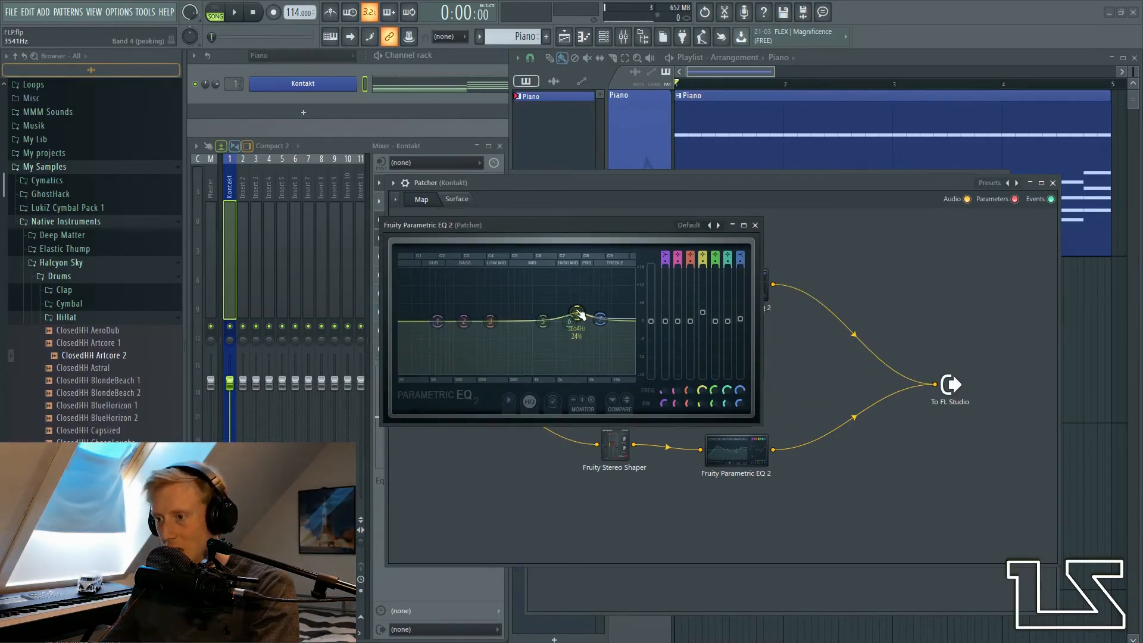
{"action": "left_click", "coordinate": [755, 225]}
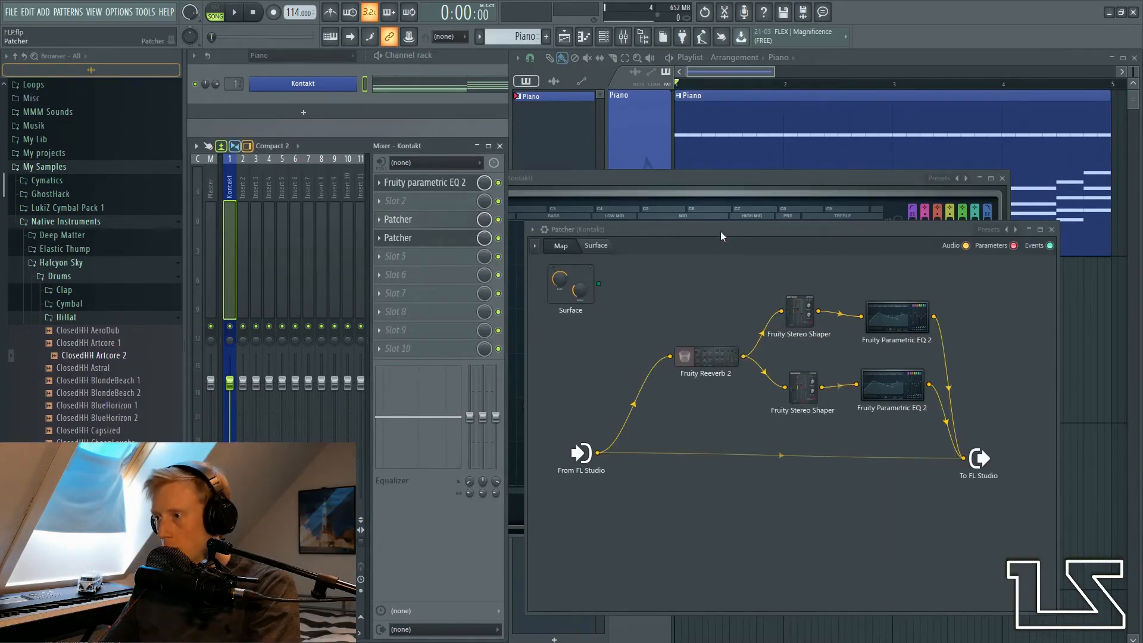
Step: Boost band 6 in the treble range of the Fruity Parametric EQ 2 on the lower reverb branch
{"action": "left_click_drag", "start_coordinate": [720, 231], "coordinate": [667, 189]}
{"action": "double_click", "coordinate": [842, 345]}
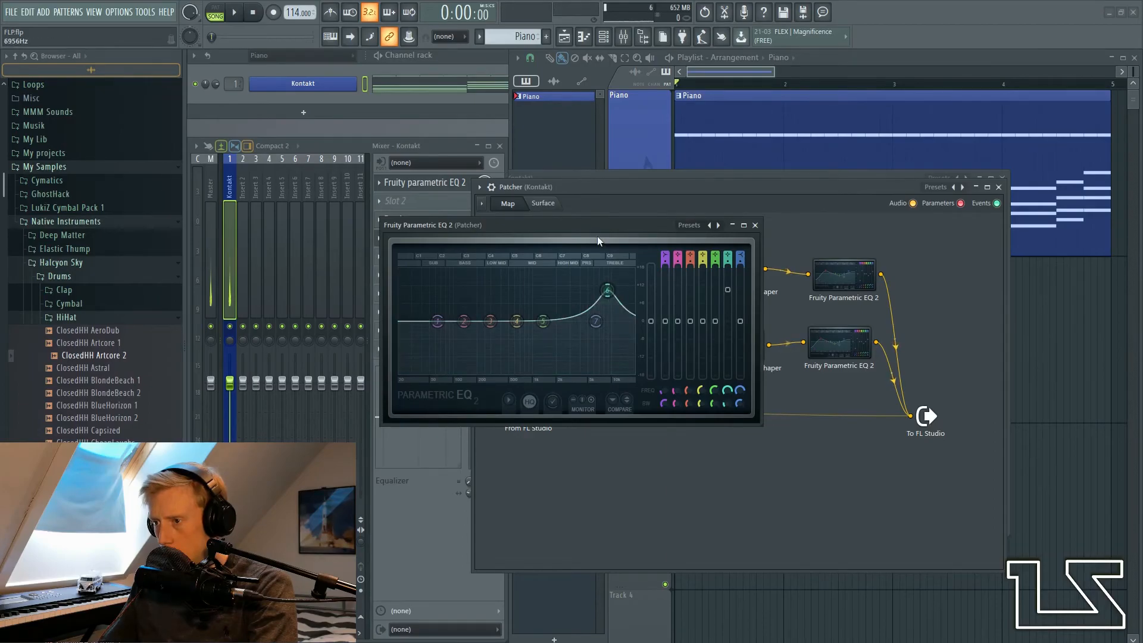
{"action": "left_click_drag", "start_coordinate": [597, 225], "coordinate": [662, 243]}
{"action": "left_click_drag", "start_coordinate": [671, 314], "coordinate": [668, 309]}
{"action": "left_click_drag", "start_coordinate": [662, 244], "coordinate": [708, 259]}
{"action": "left_click", "coordinate": [867, 259]}
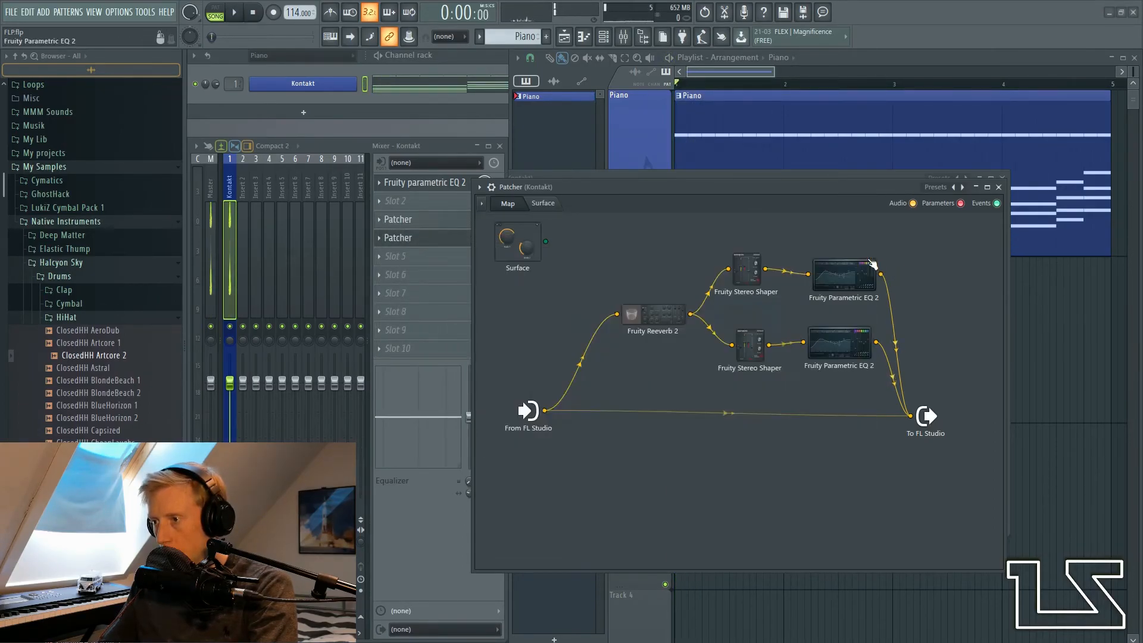
Step: Boost band 6 in the high mids of the Fruity Parametric EQ 2 on the upper reverb branch
{"action": "double_click", "coordinate": [829, 274]}
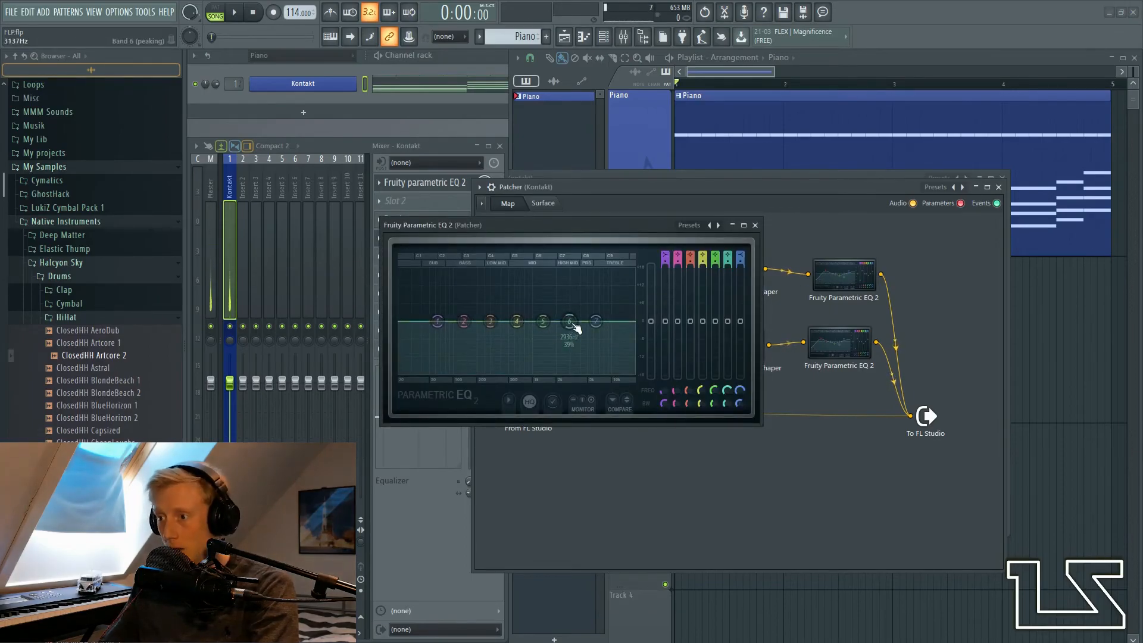
{"action": "left_click_drag", "start_coordinate": [574, 327], "coordinate": [564, 296]}
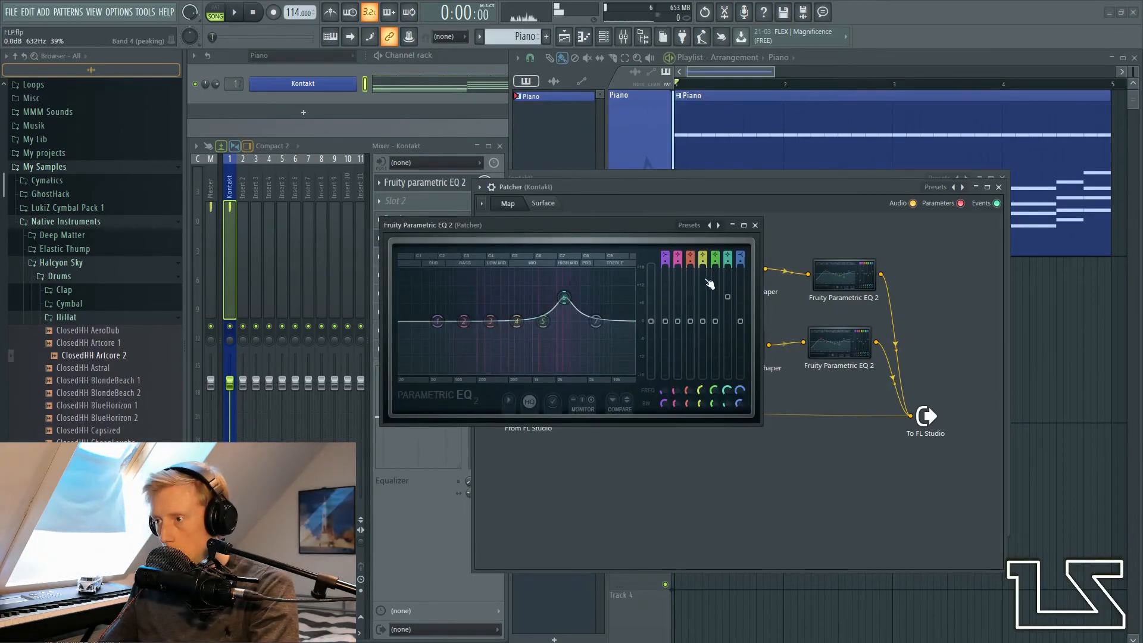
{"action": "left_click", "coordinate": [756, 225]}
Step: Lower the frequency of boosted band 6 to about 4.9 kHz in the lower branch's Fruity Parametric EQ 2
{"action": "double_click", "coordinate": [838, 343]}
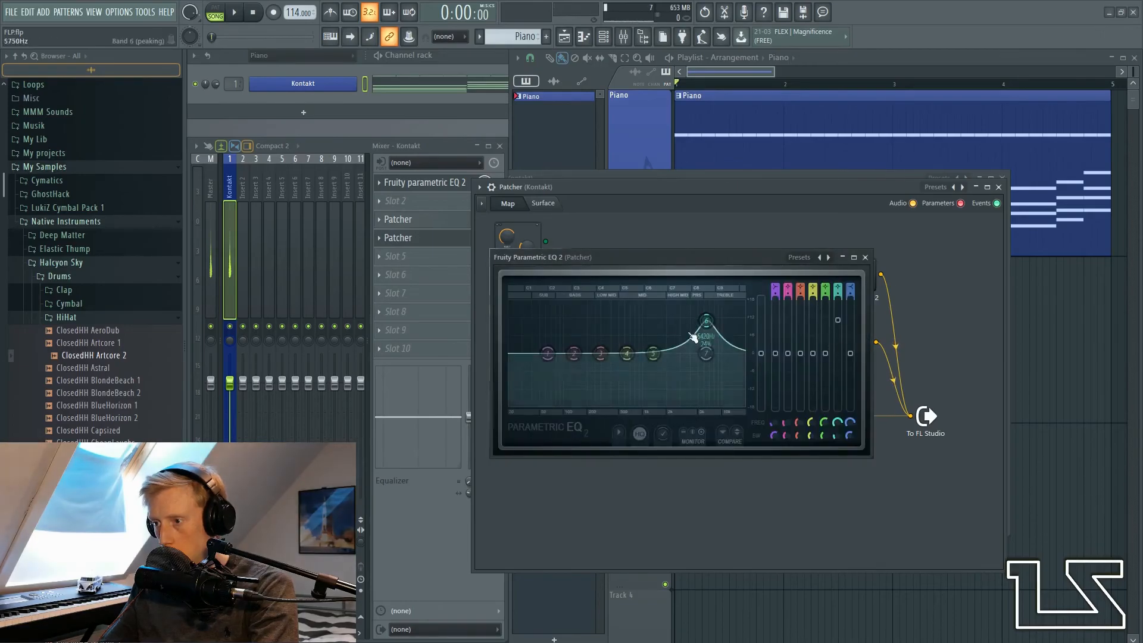
{"action": "left_click_drag", "start_coordinate": [707, 322], "coordinate": [697, 320]}
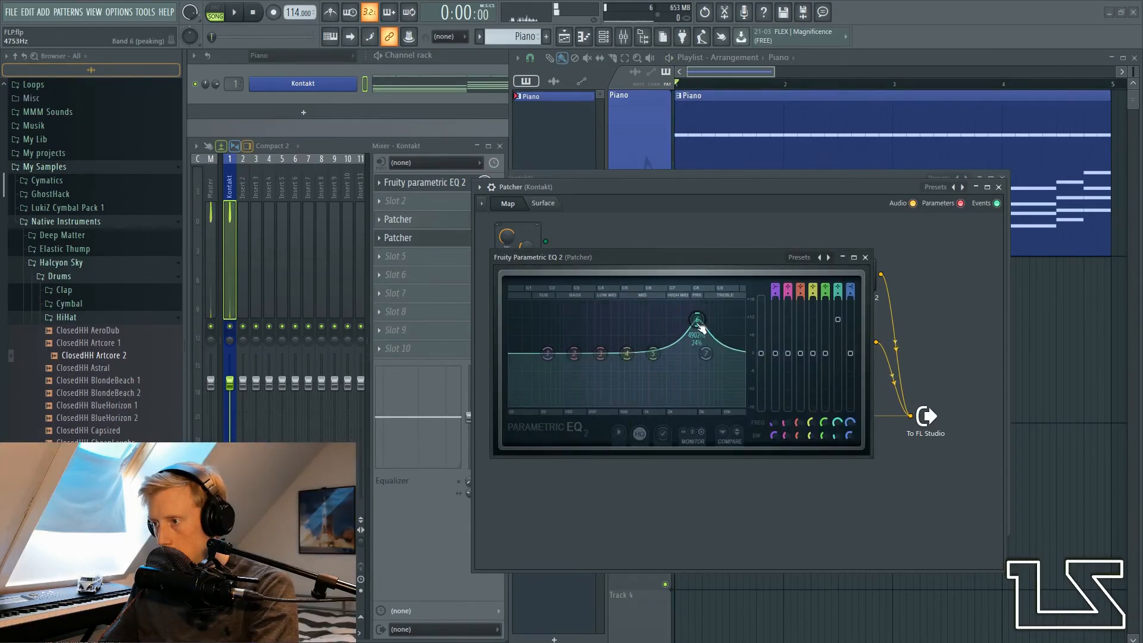
{"action": "left_click", "coordinate": [865, 257]}
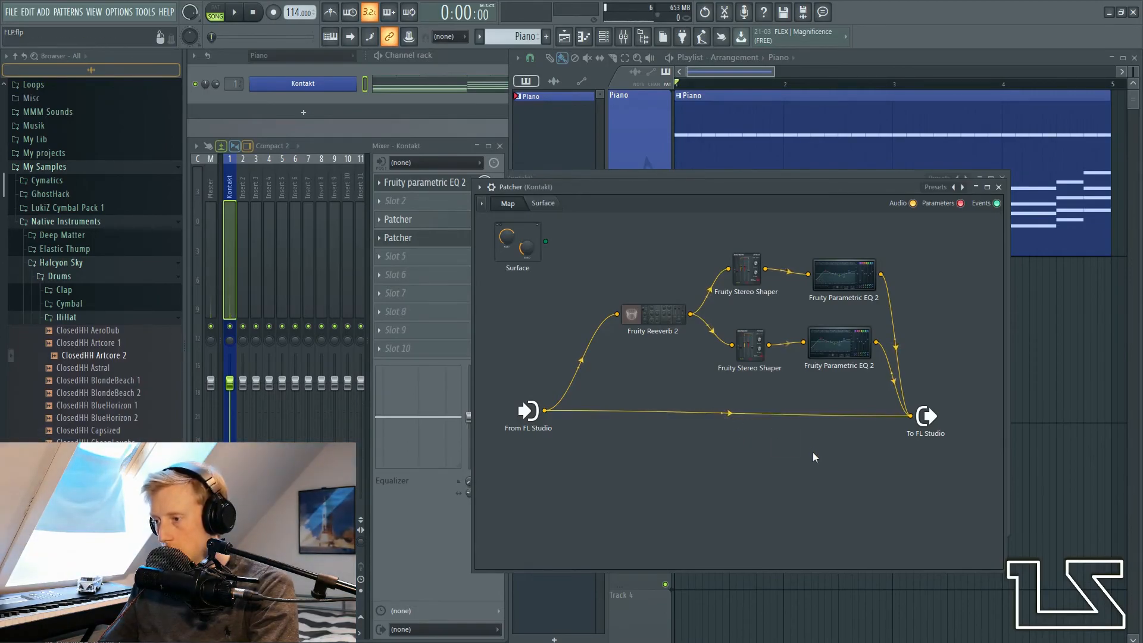
Step: Play the piano with the equalized reverb branches, and close the Patcher and the equalizer window behind it
{"action": "key", "text": "space"}
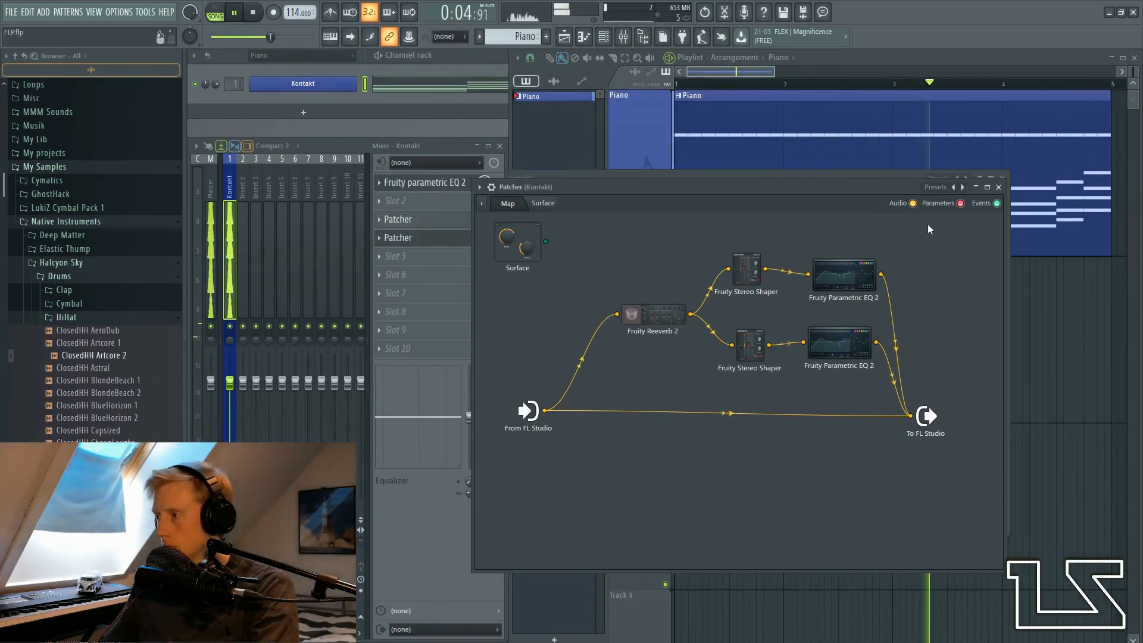
{"action": "left_click", "coordinate": [999, 187]}
{"action": "left_click", "coordinate": [1003, 178]}
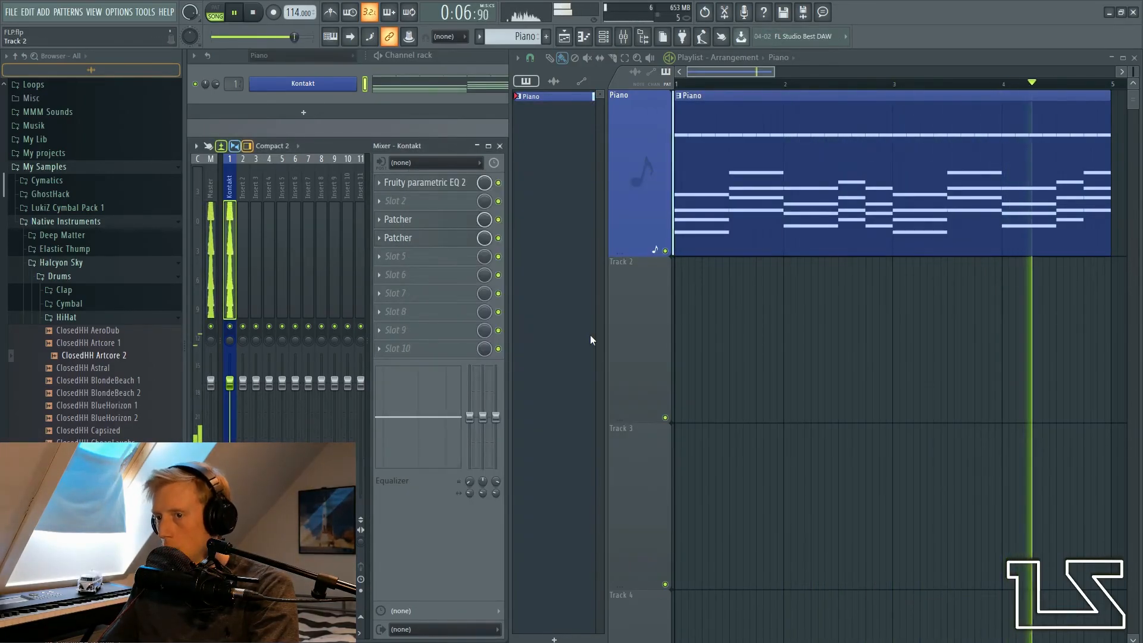